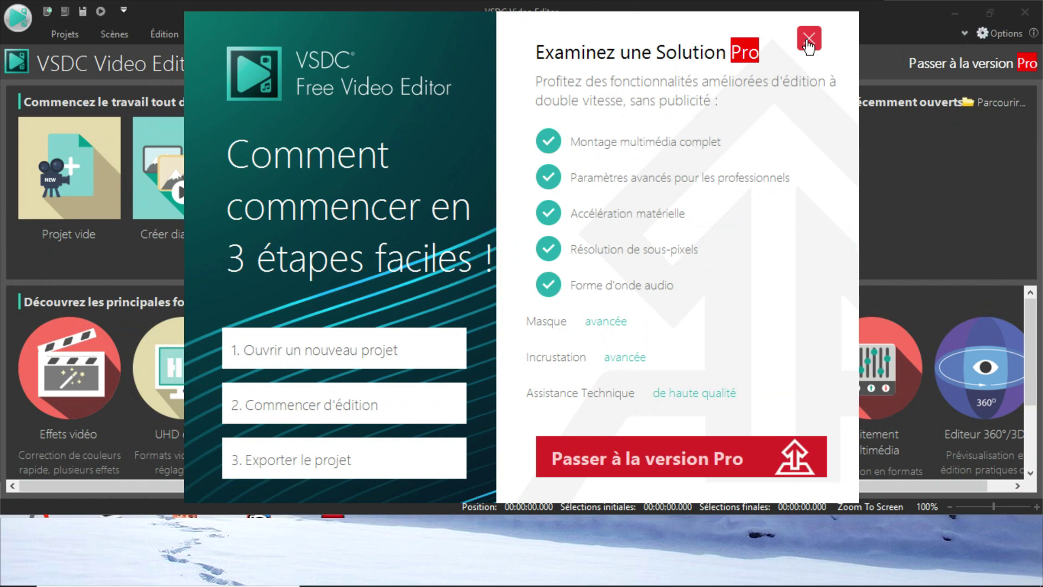
Dismiss the Pro version offer and start an empty project named "Ma première vidéo"
left_click(809, 40)
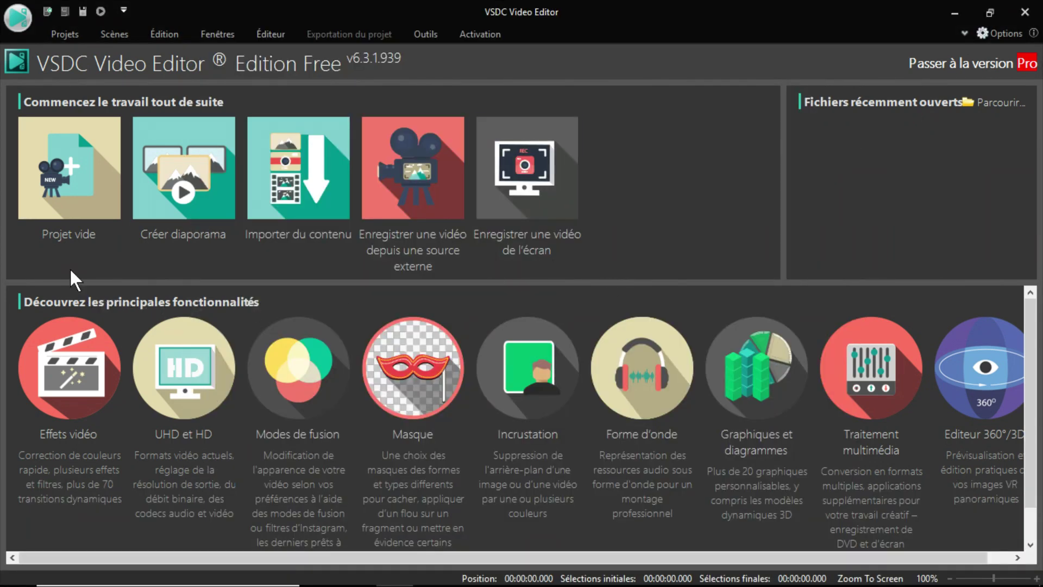
left_click(61, 171)
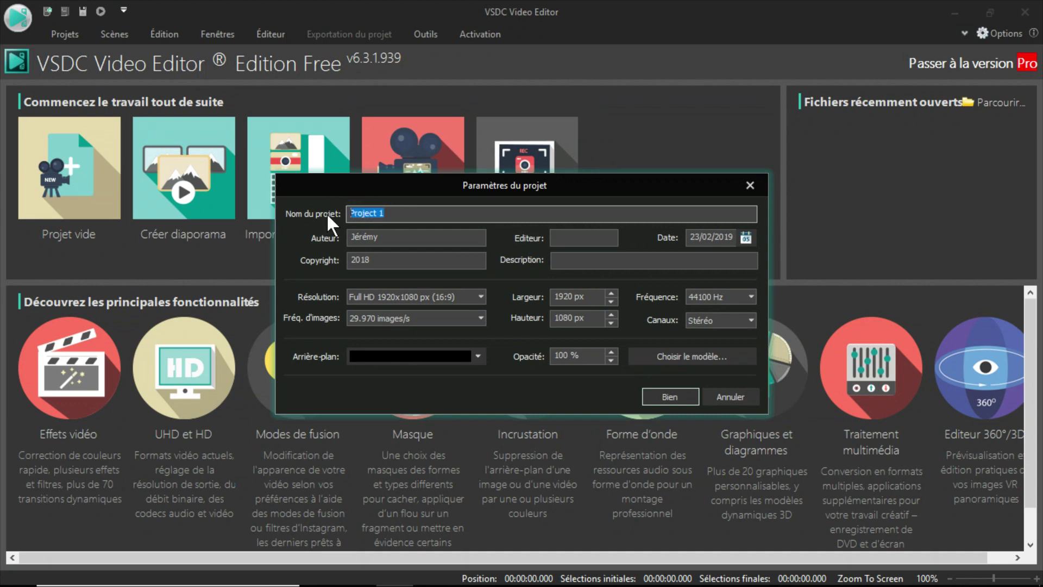
key("BackSpace")
type("Ma première")
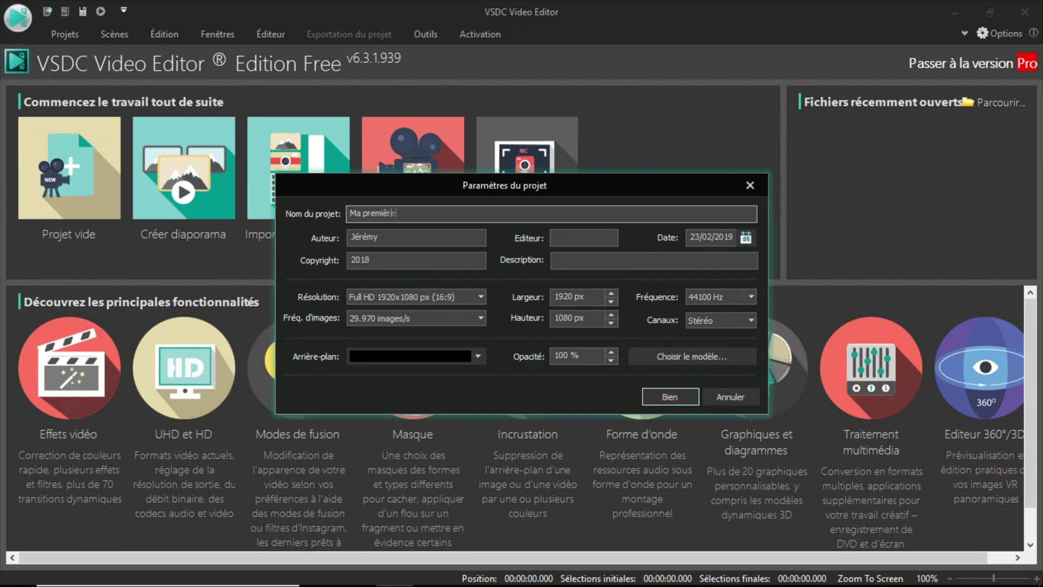
type(" vidéo")
Fill in the editor's name for the project and enter the description "Vidéo YouTube"
key("Tab")
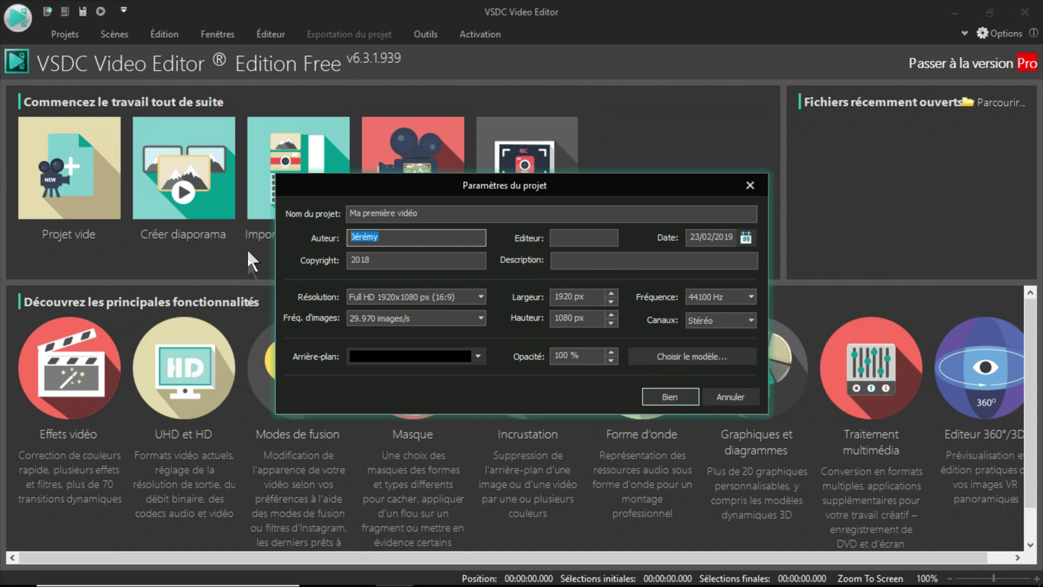
key("Tab")
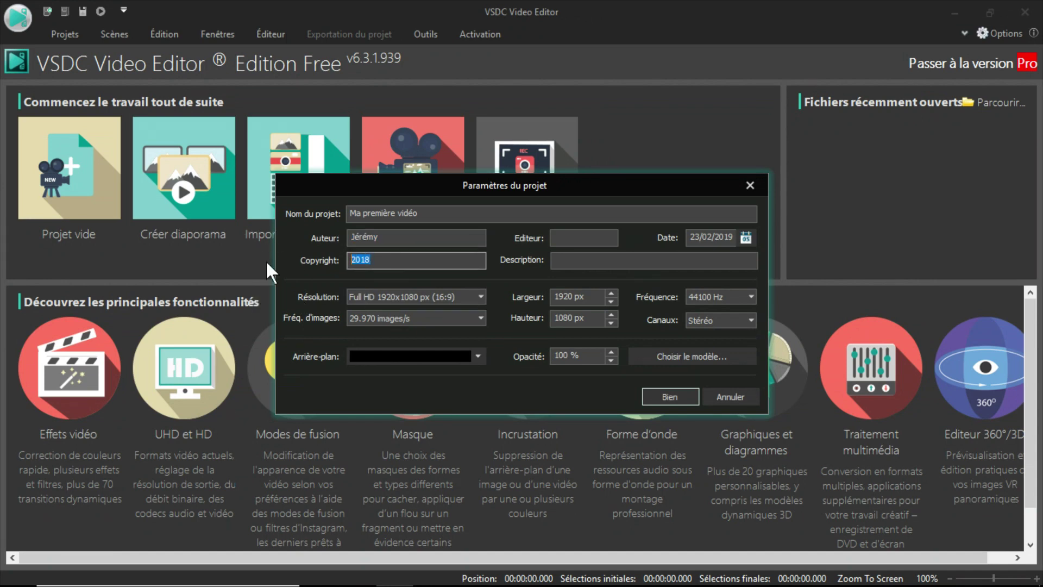
left_click(610, 238)
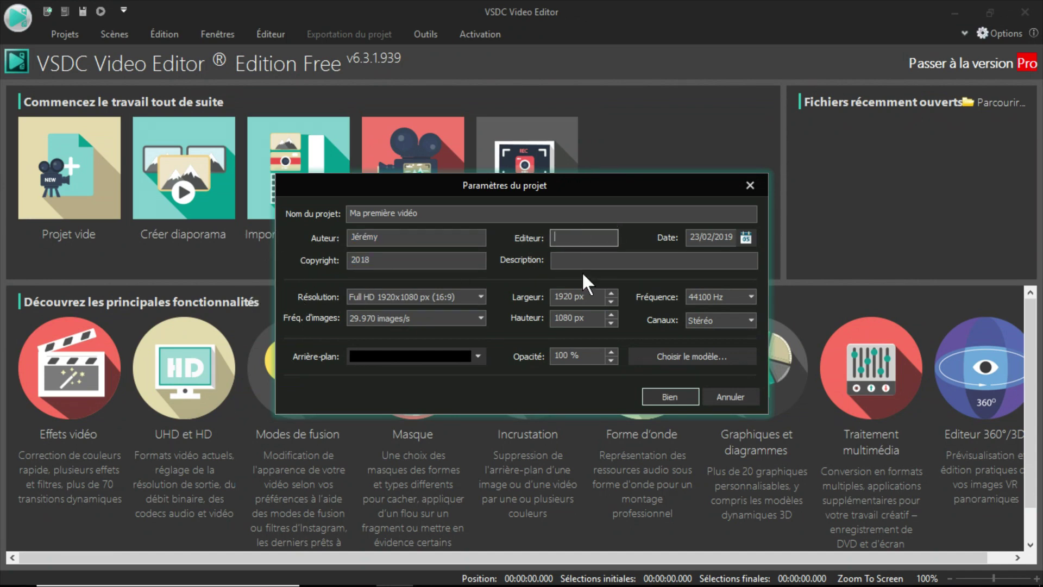
type("Jeremy")
left_click(595, 261)
type("V")
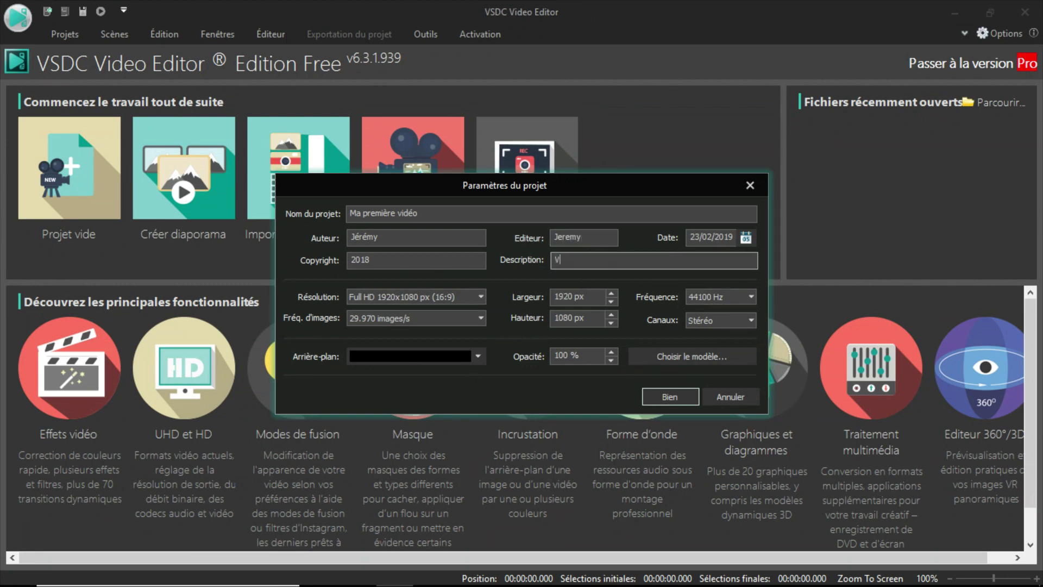
type("idéo Youtube")
Try the HD 1280x720 px (16:9) and Ultra HD 4K 4096x3072 px (4:3) resolutions for the project
left_click(479, 294)
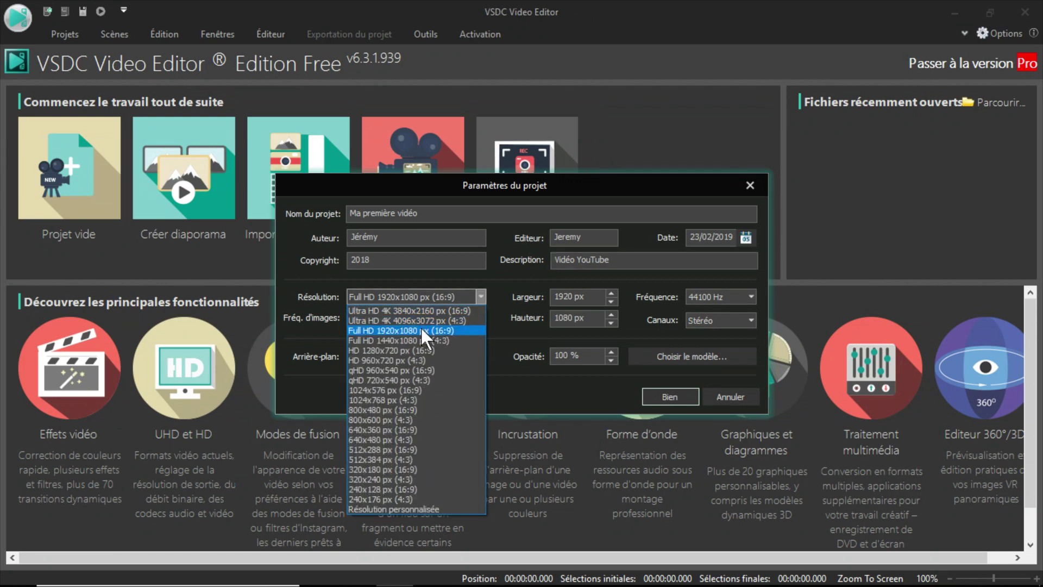
left_click(422, 330)
left_click(479, 295)
left_click(416, 349)
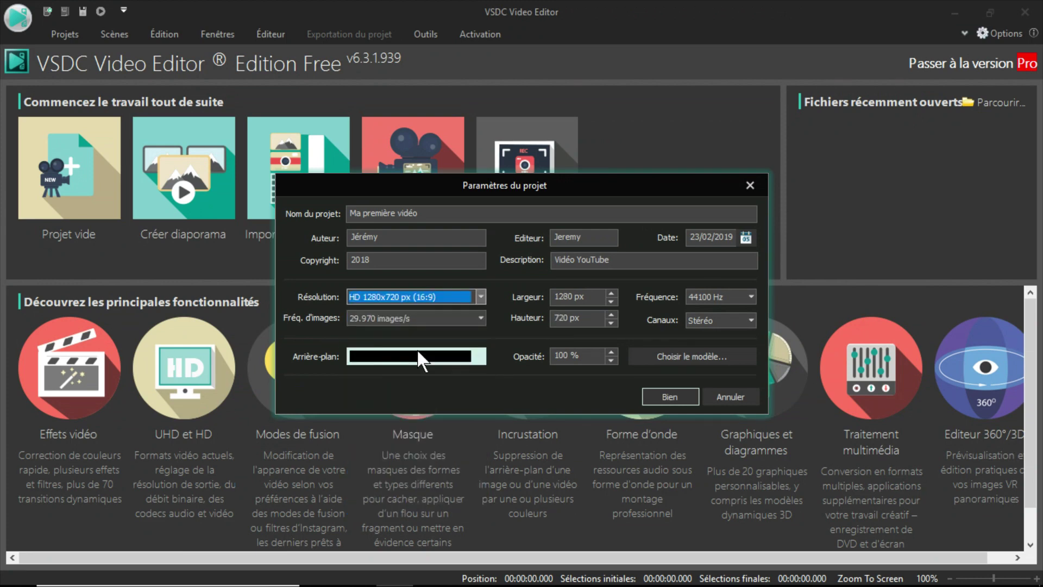
left_click(481, 296)
left_click(439, 320)
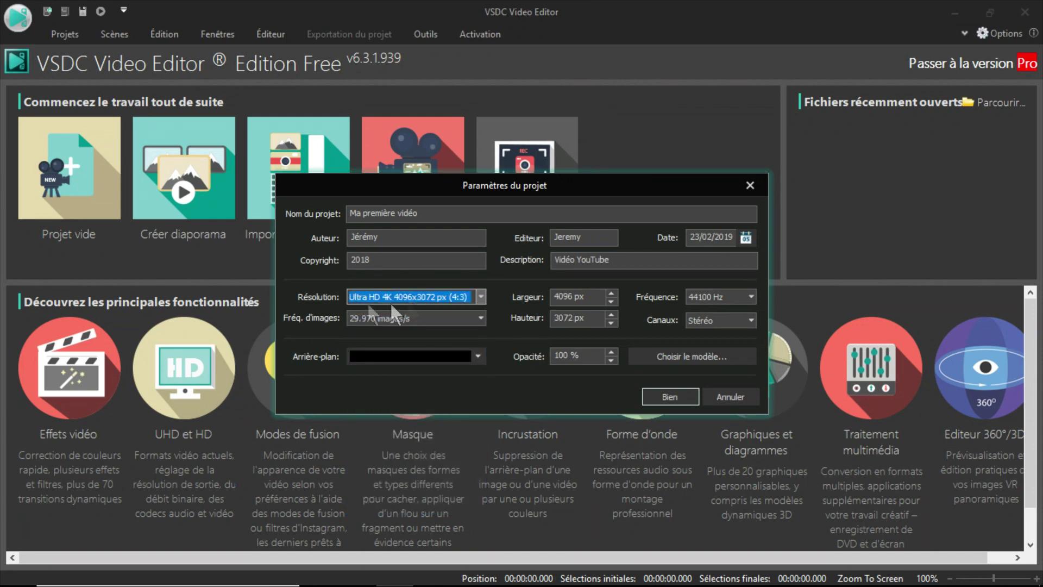
Set the project resolution to Full HD 1920x1080 px (16:9) and the frame rate to 30 images/s
left_click(481, 296)
left_click(436, 346)
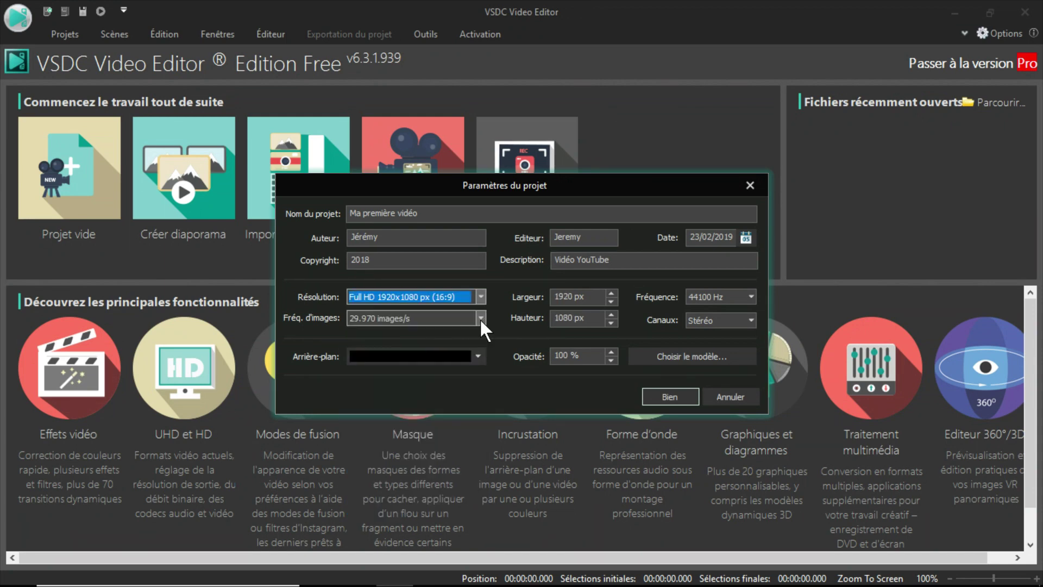
left_click(481, 318)
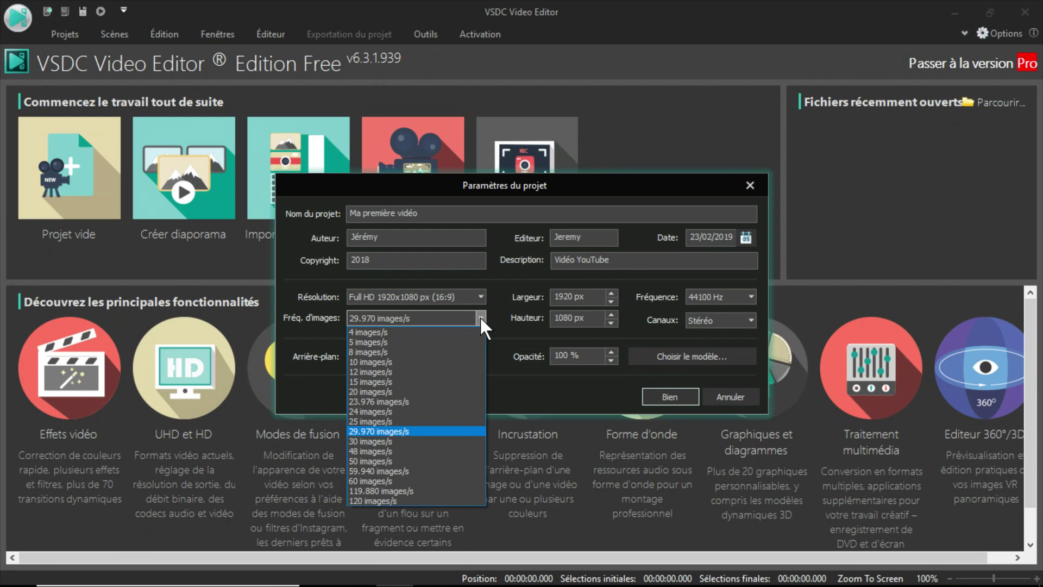
left_click(396, 430)
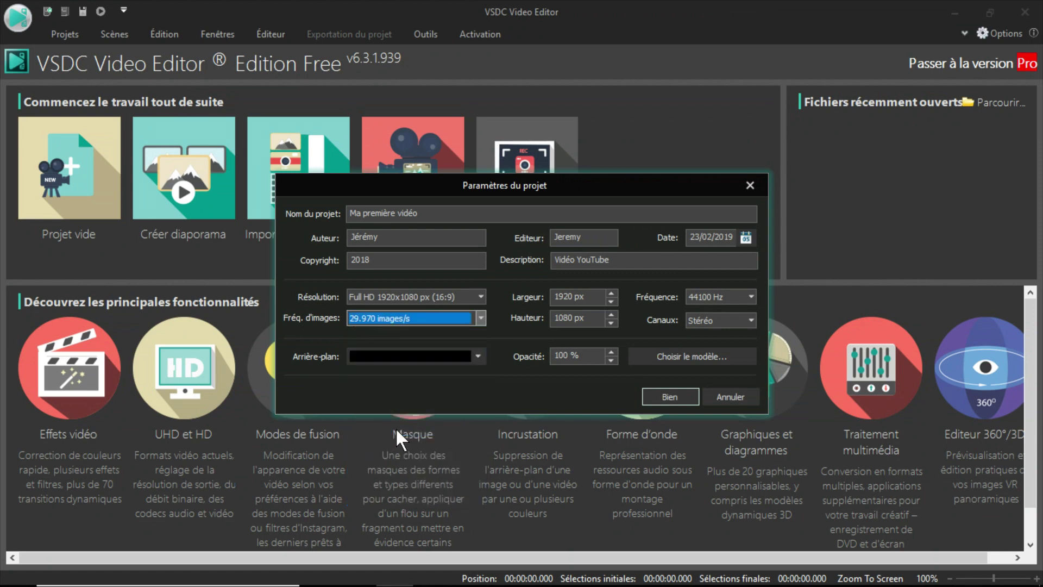
left_click(481, 316)
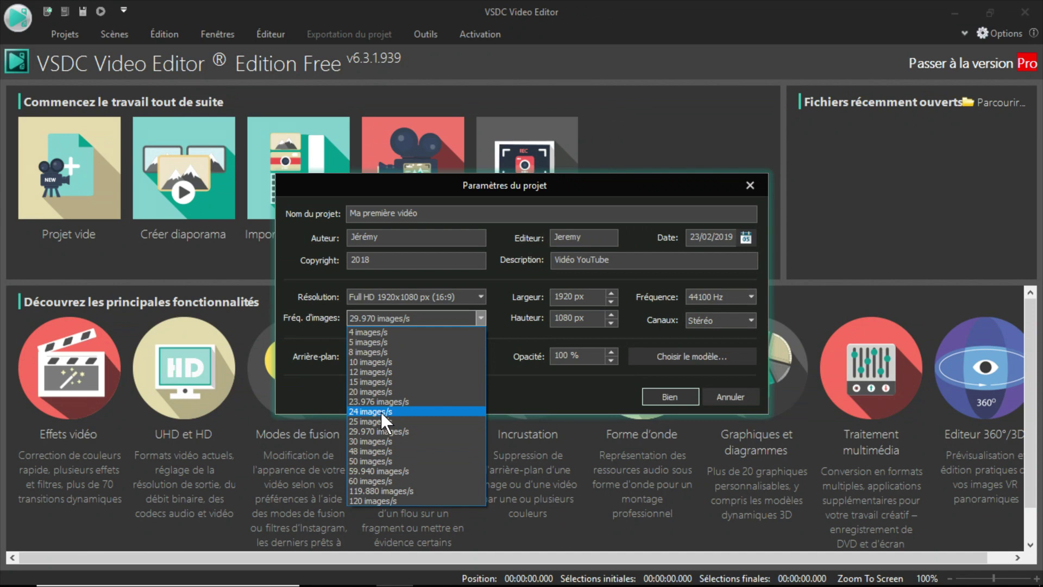
left_click(369, 461)
left_click(480, 319)
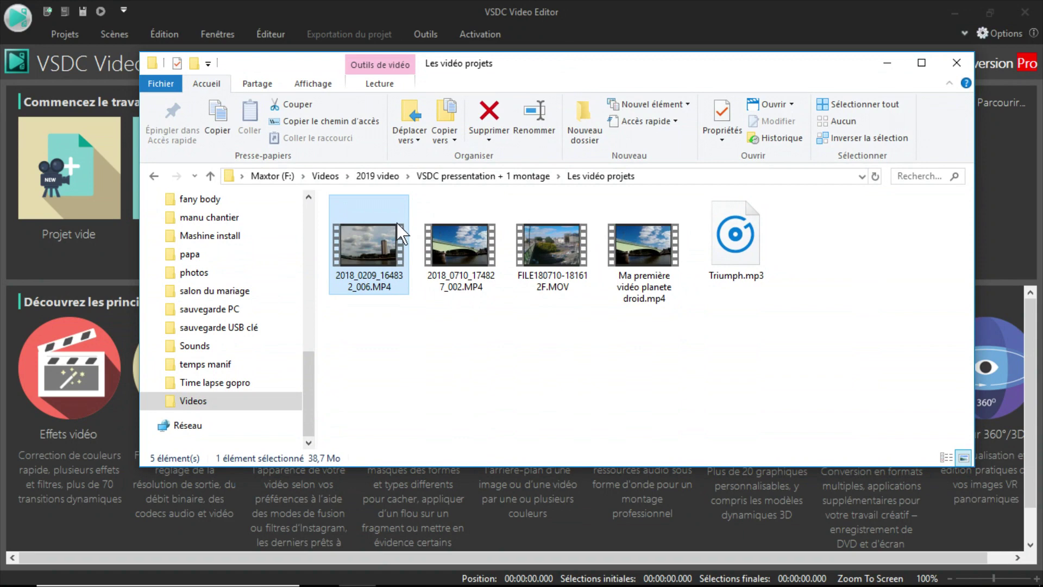
Switch to File Explorer and check the frame size and frame rate in the detailed properties of 2018_0209_164832_006.MP4
right_click(367, 245)
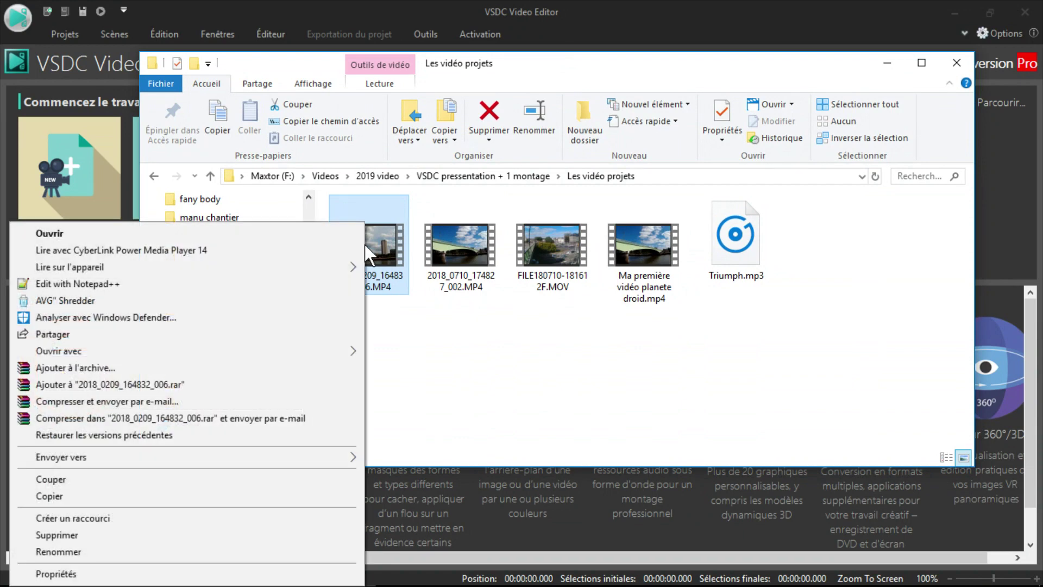
left_click(185, 575)
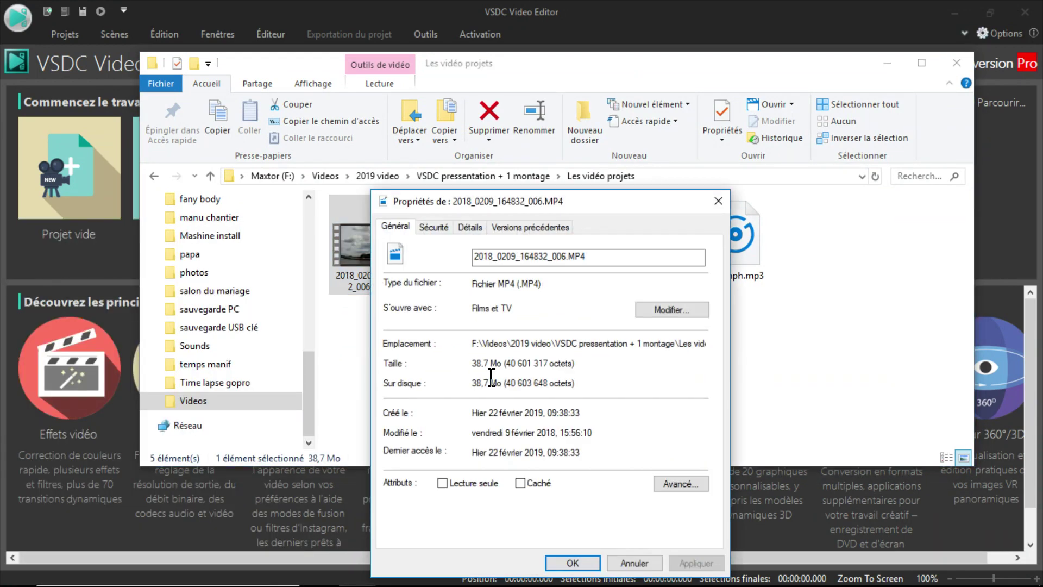
left_click(470, 227)
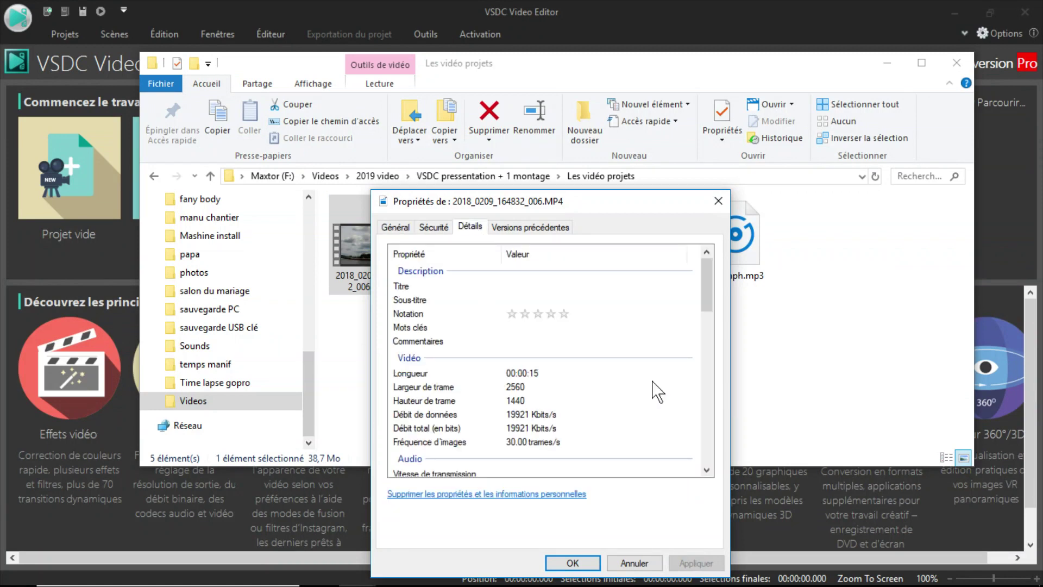
scroll(657, 391, "down", 1)
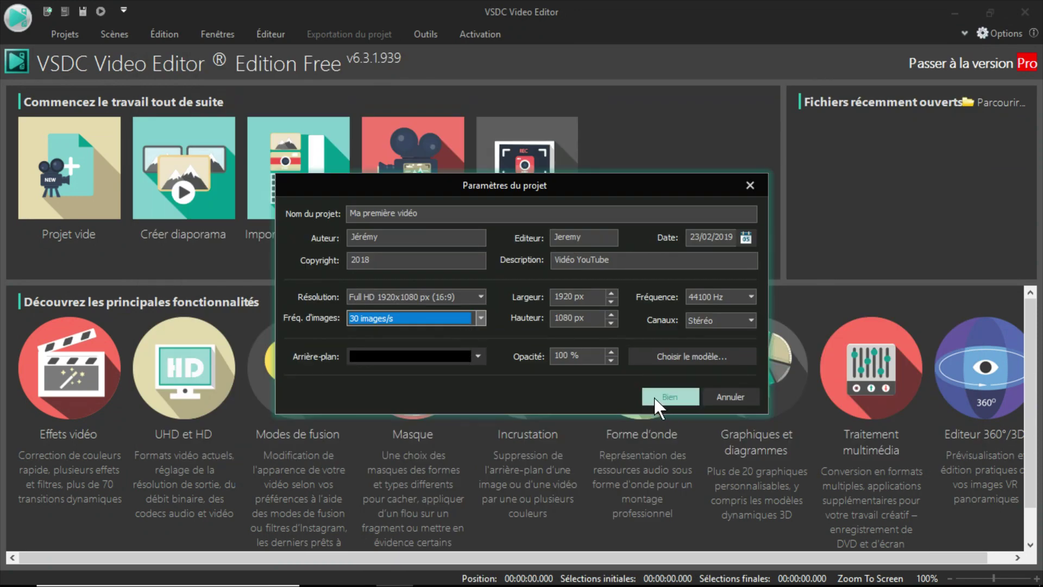
Confirm the project settings and add the video 2018_0710_174827_002.MP4 to the scene from the cursor position
left_click(670, 396)
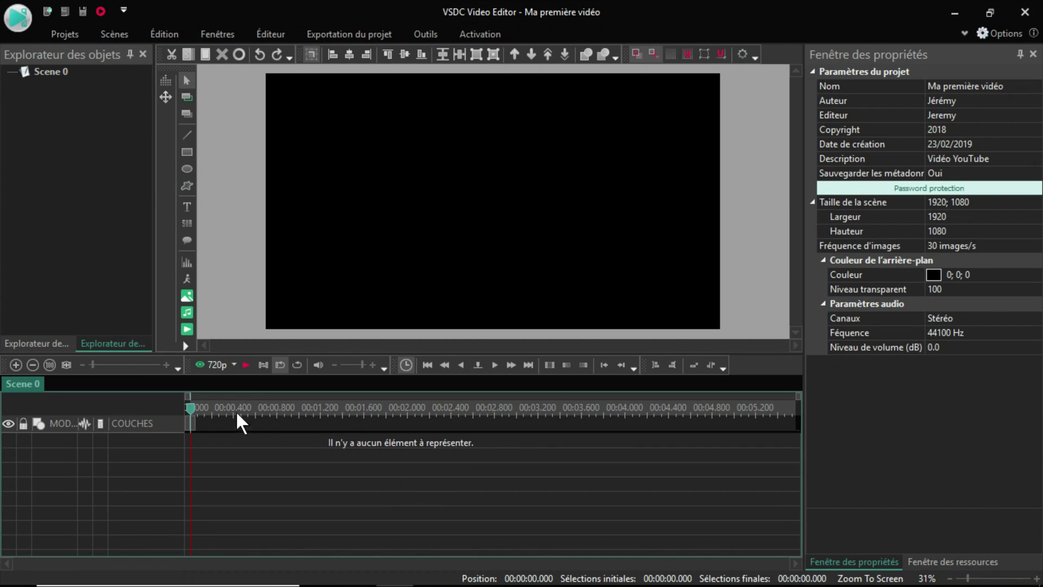
left_click(188, 329)
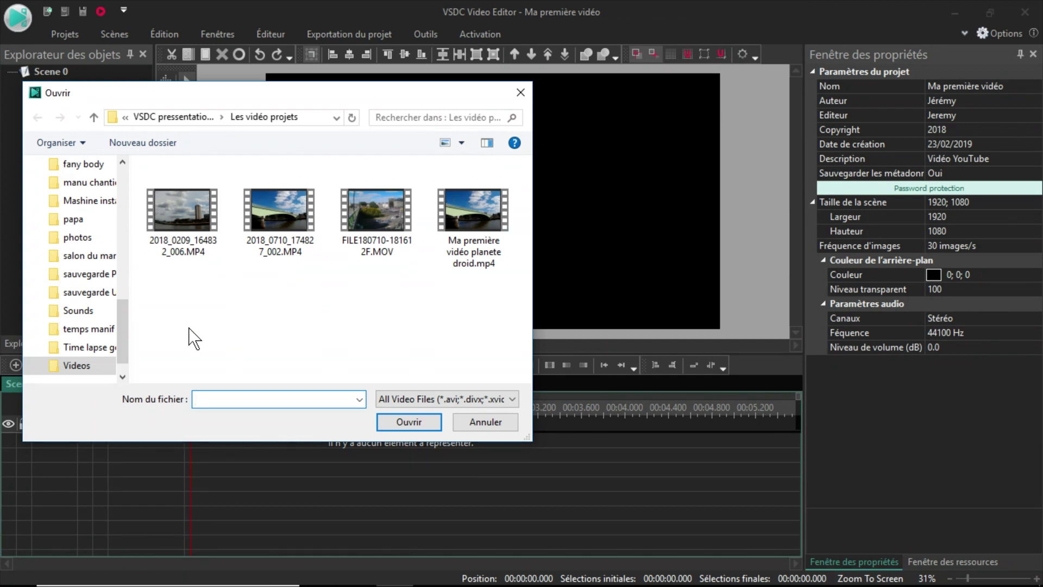
left_click(278, 210)
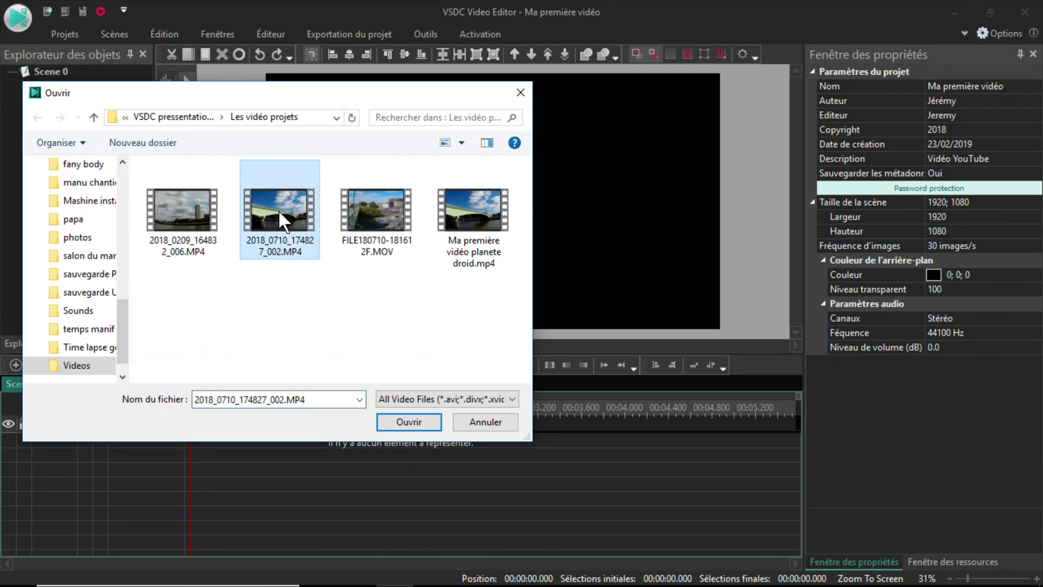
left_click(403, 422)
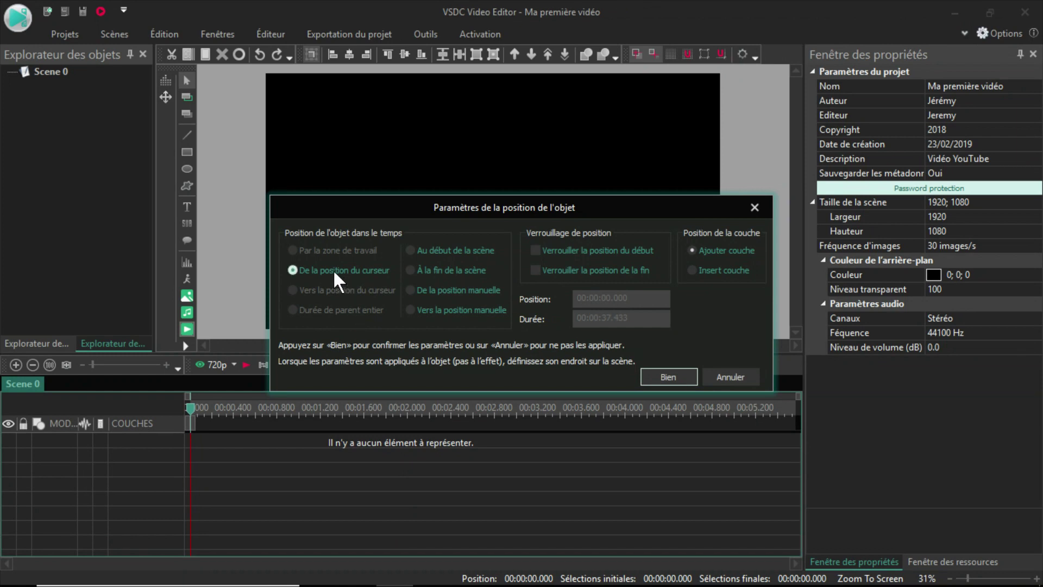
left_click(191, 403)
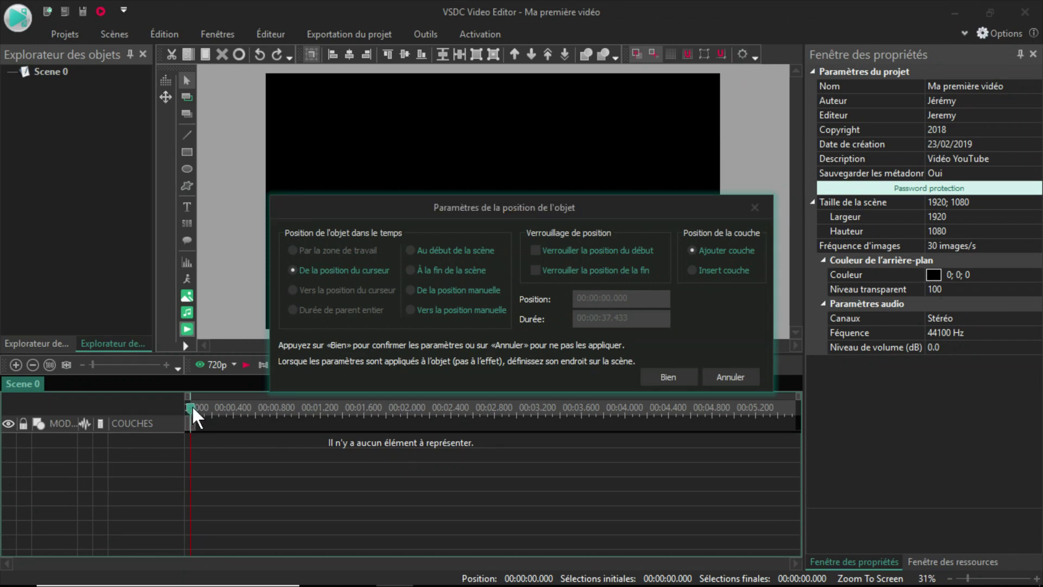
left_click(316, 265)
left_click(665, 375)
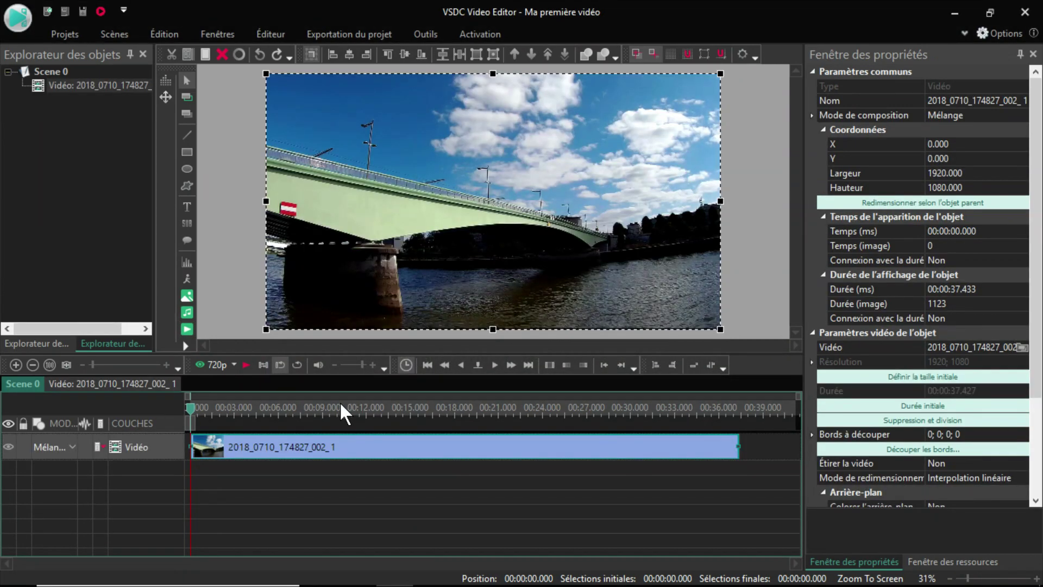
Preview the opening seconds of the bridge clip, then return the playhead to the start of the timeline
left_click(246, 365)
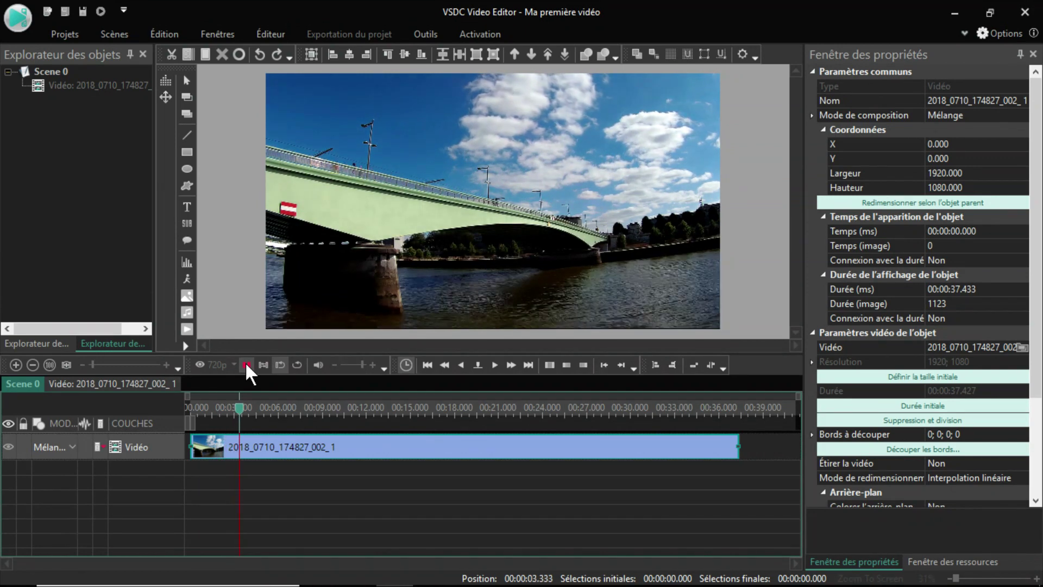
left_click(246, 364)
mouse_move(190, 416)
left_mouse_down()
mouse_move(634, 413)
mouse_move(177, 415)
left_mouse_up()
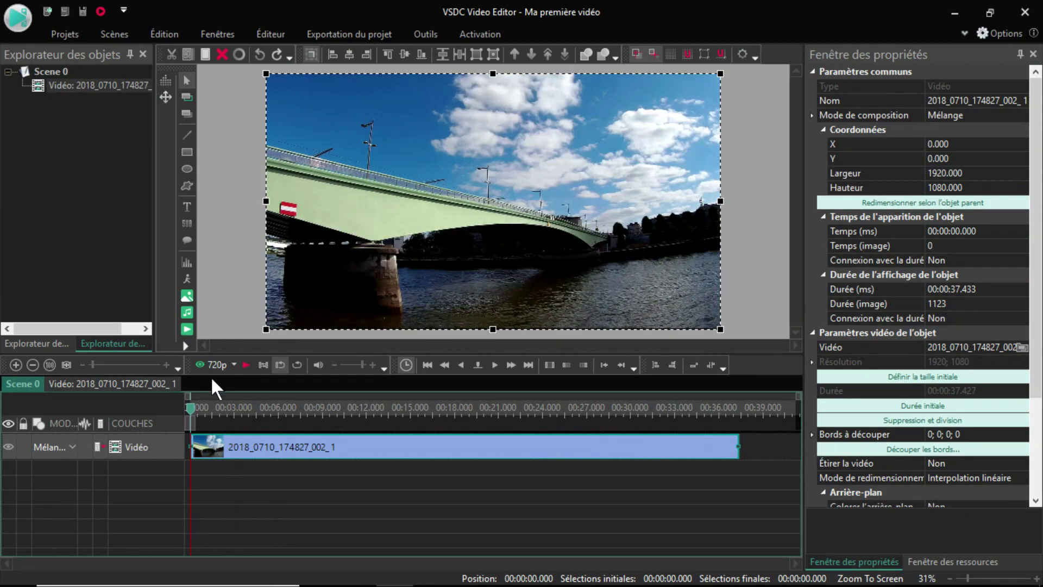
Add 2018_0209_164832_006.MP4 on a new layer and move it to start at about 00:00:37.100, near the first clip's end
left_click(186, 328)
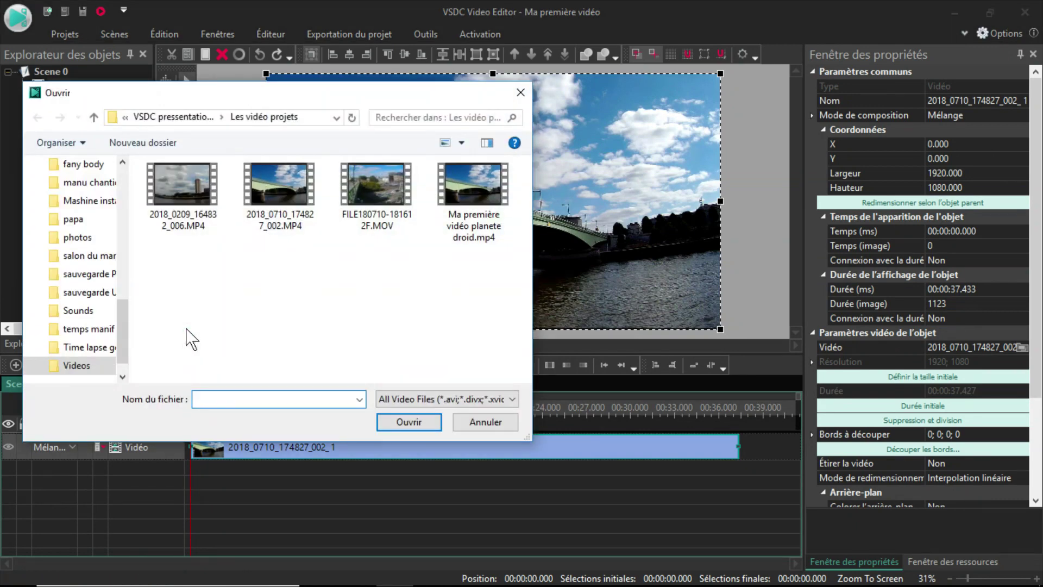
left_click(184, 201)
left_click(409, 422)
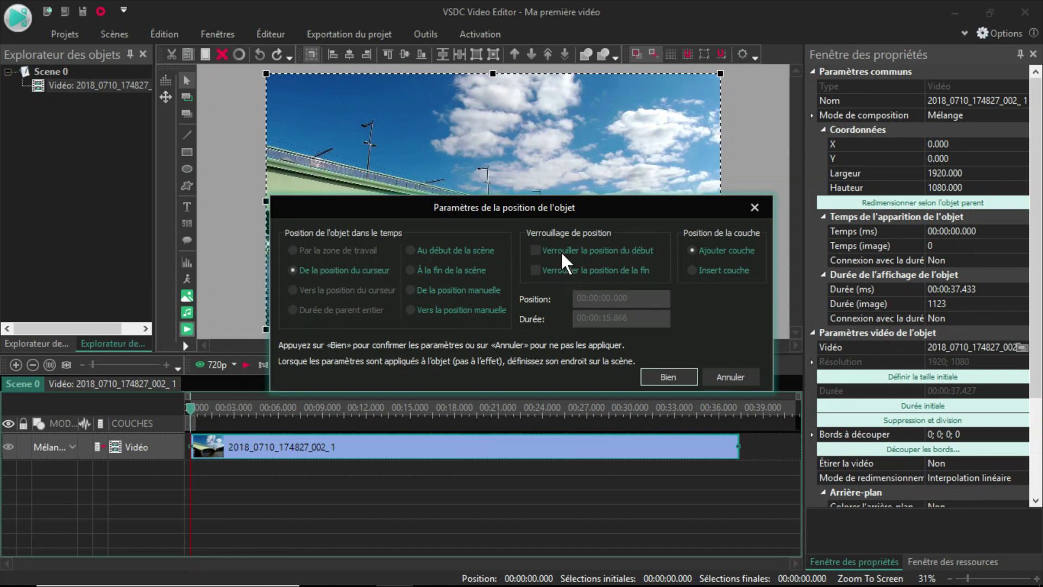
left_click(660, 378)
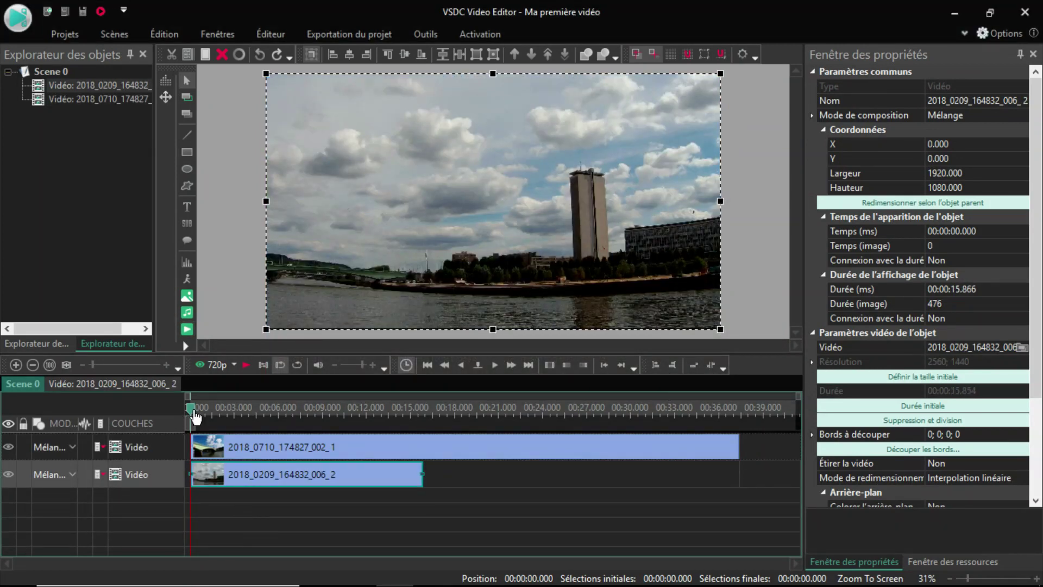
mouse_move(196, 417)
left_mouse_down()
mouse_move(438, 427)
mouse_move(190, 427)
left_mouse_up()
left_click_drag(223, 476, 606, 481)
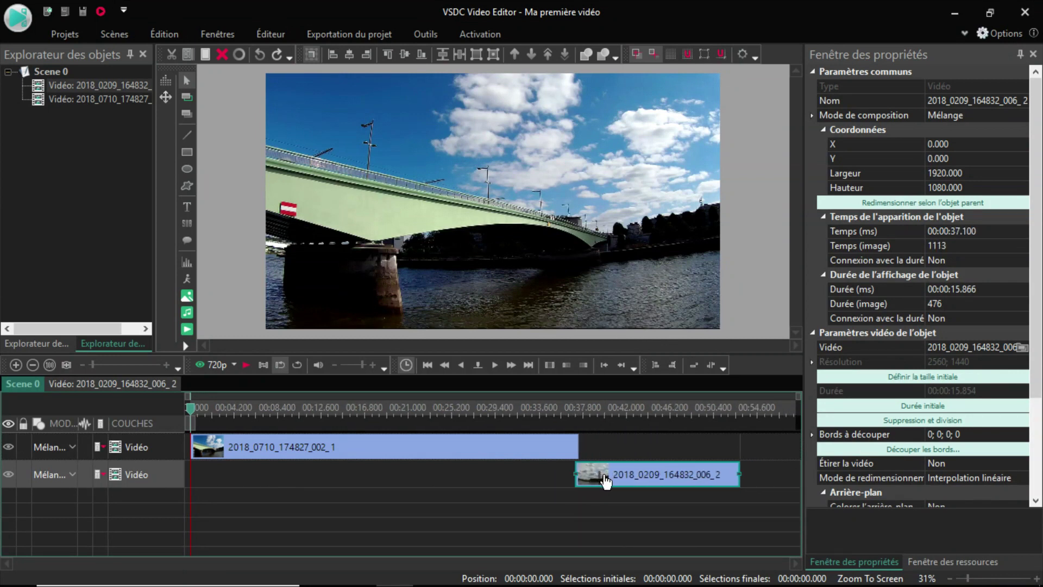
Play the scene from about 00:00:36.766 to check the passage from the first clip to the second
left_click(567, 419)
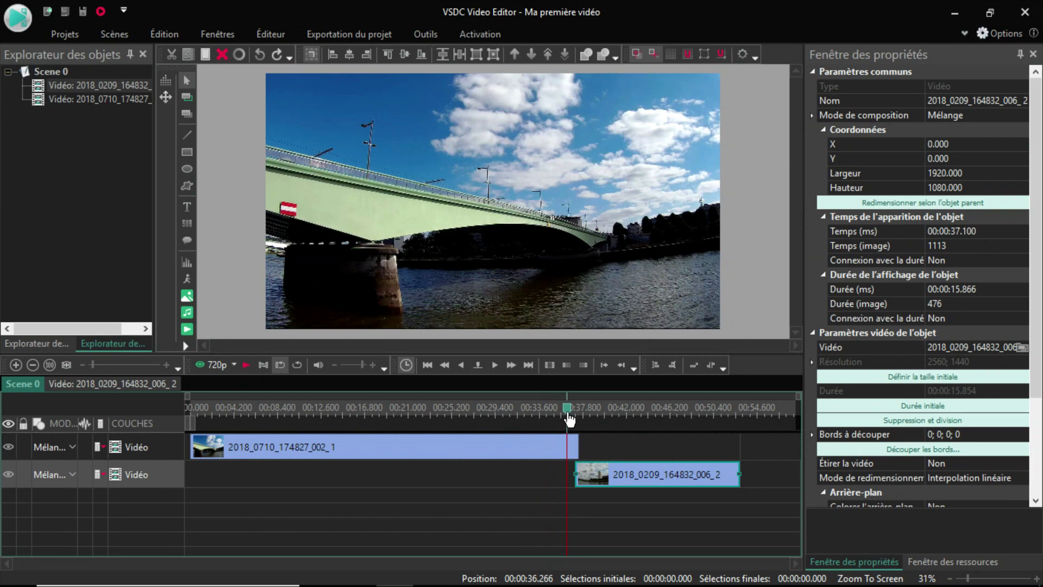
left_click_drag(569, 420, 579, 413)
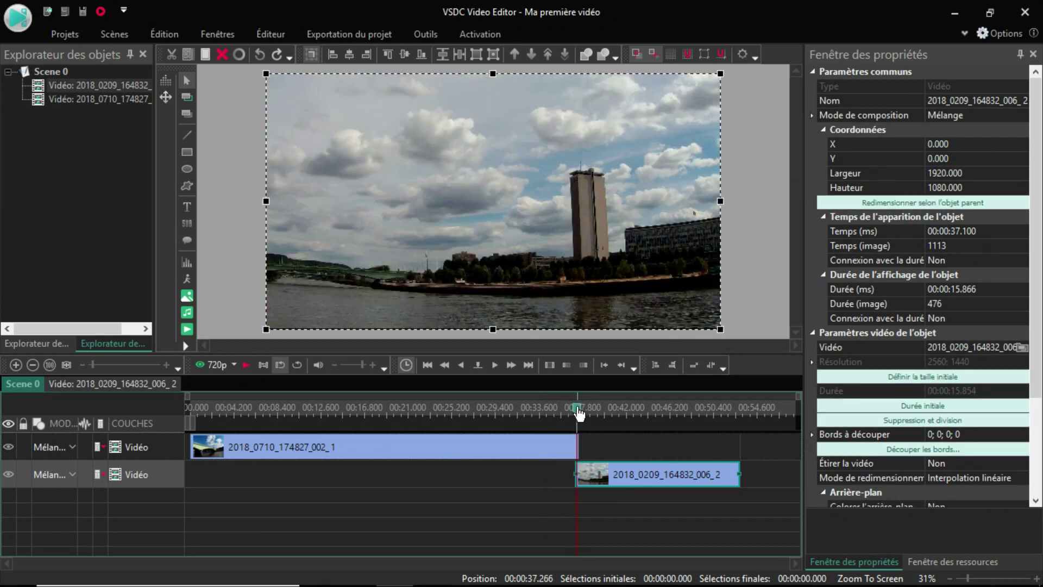
left_click_drag(579, 413, 575, 413)
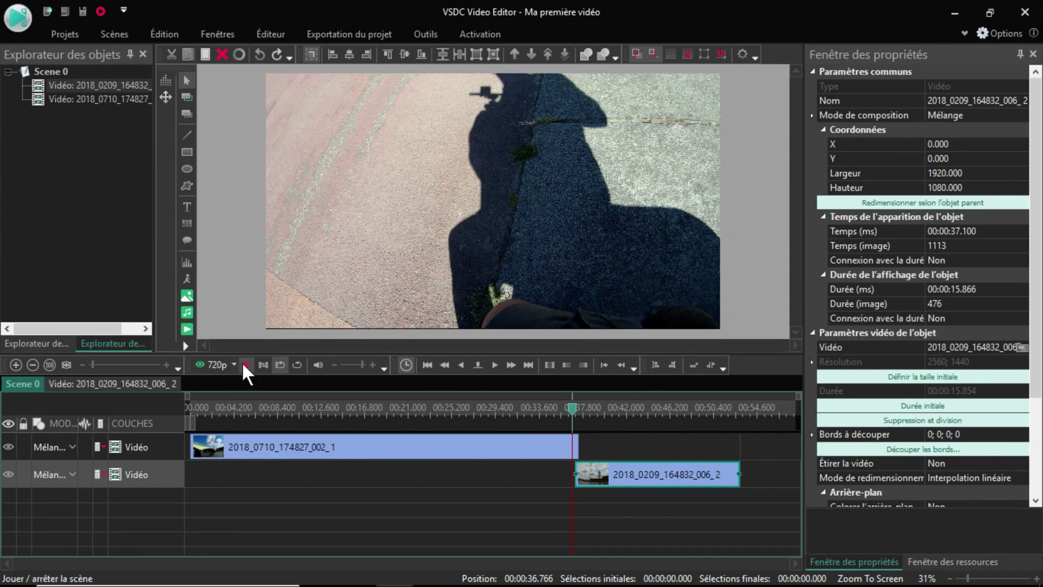
left_click(242, 360)
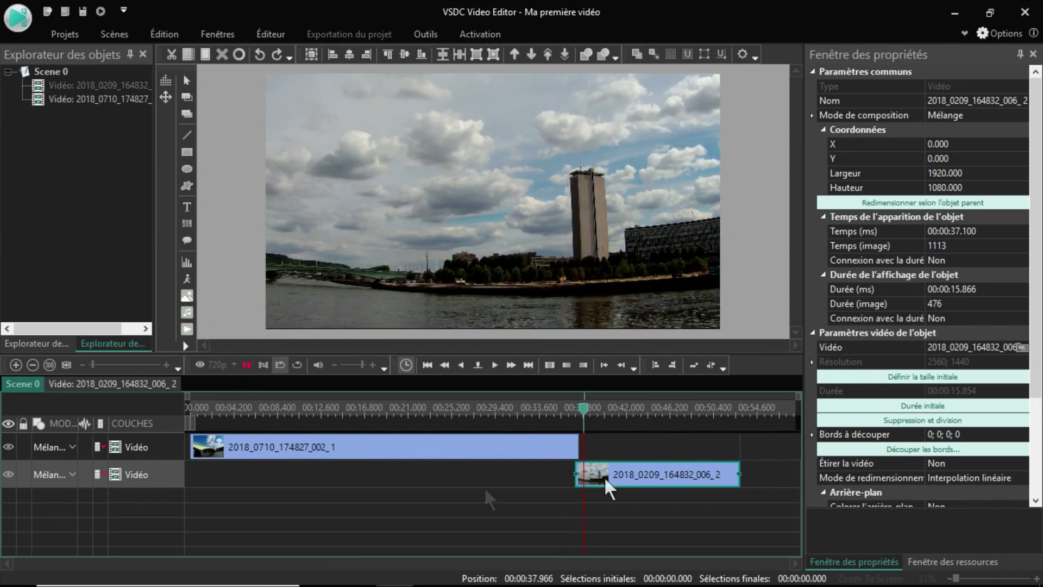
left_click(246, 363)
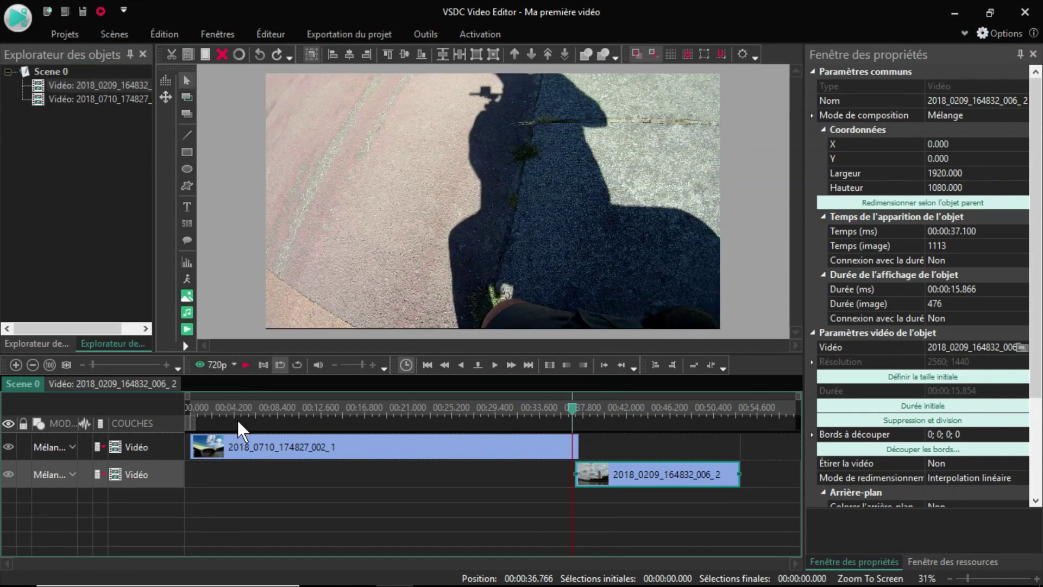
left_click(188, 327)
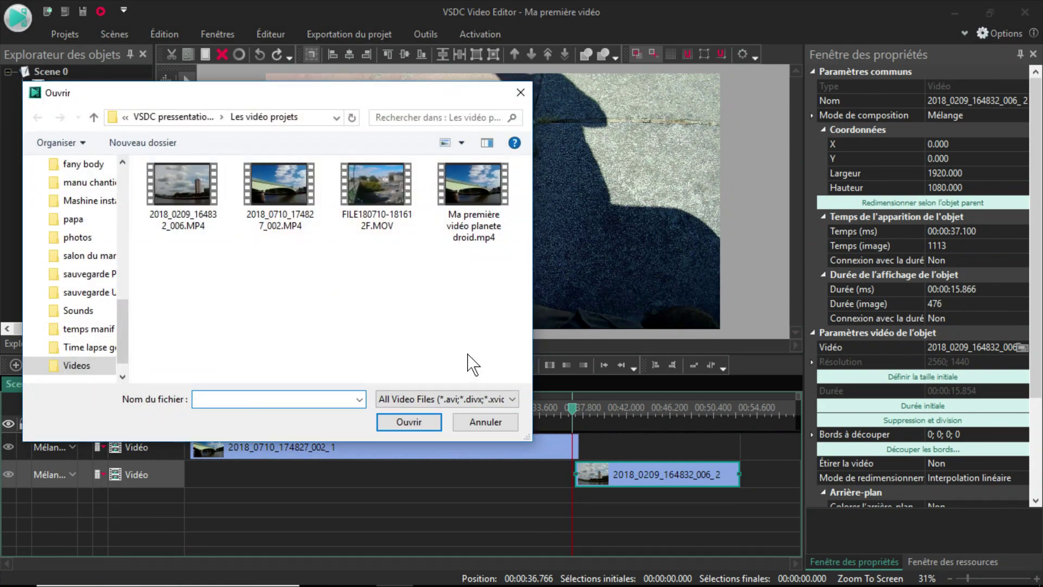
left_click(377, 188)
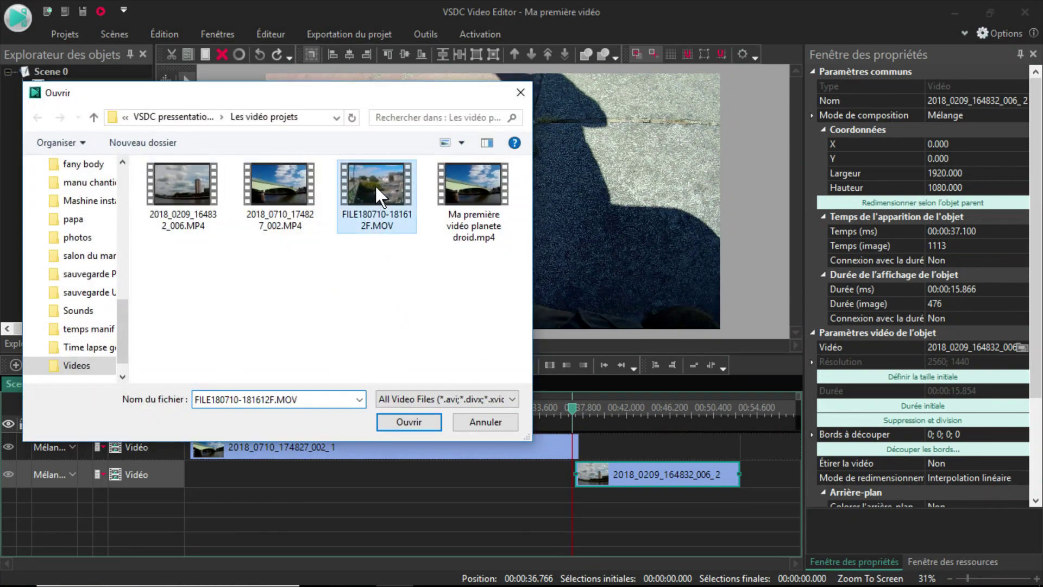
left_click(423, 427)
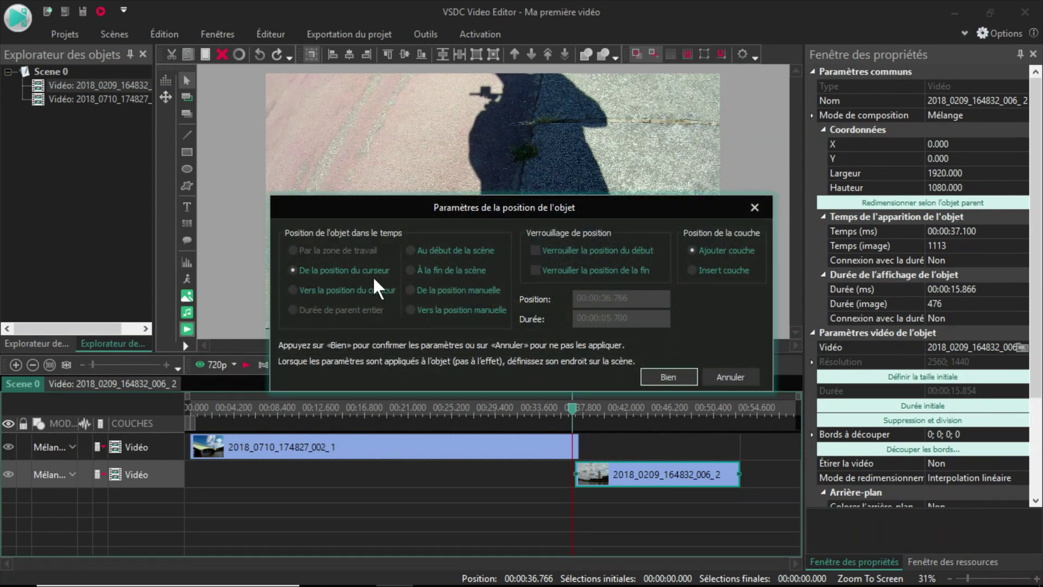
left_click(412, 268)
left_click(672, 379)
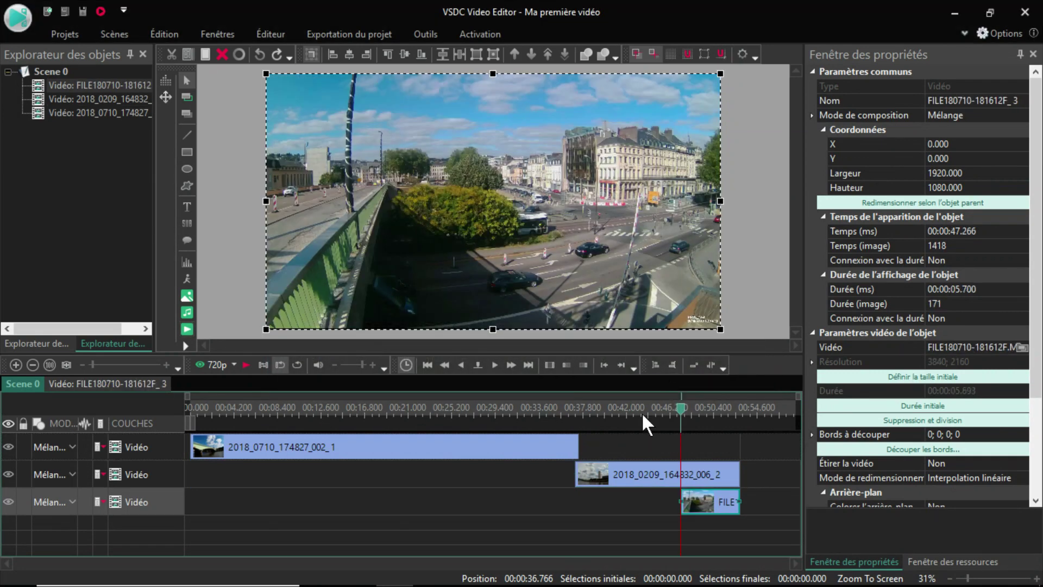
left_click_drag(703, 508, 758, 508)
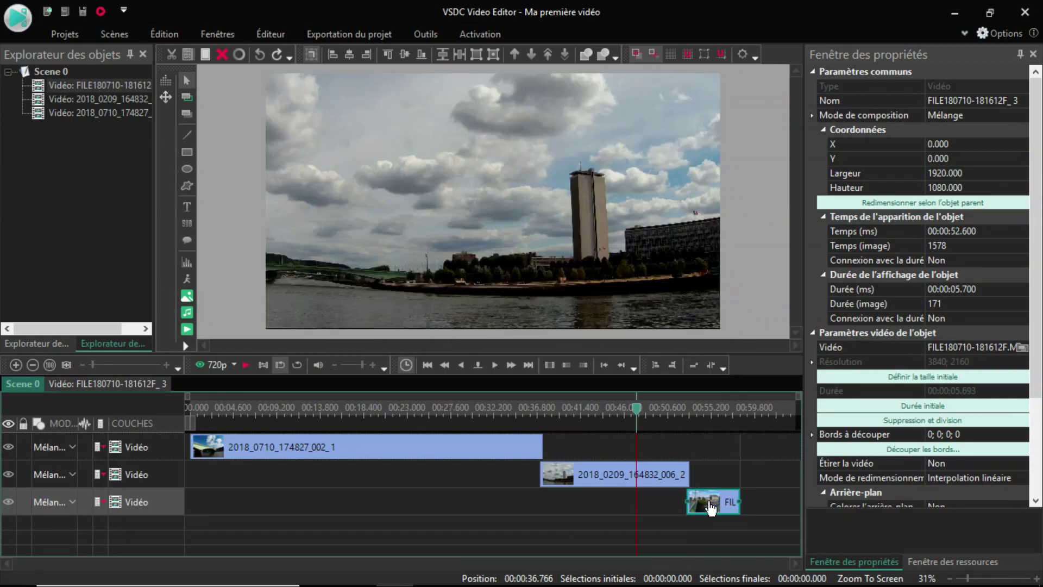
left_click_drag(712, 507, 710, 507)
Play the scene from about 00:00:52.433 to check the passage from the second clip to the third
left_click_drag(637, 419, 688, 421)
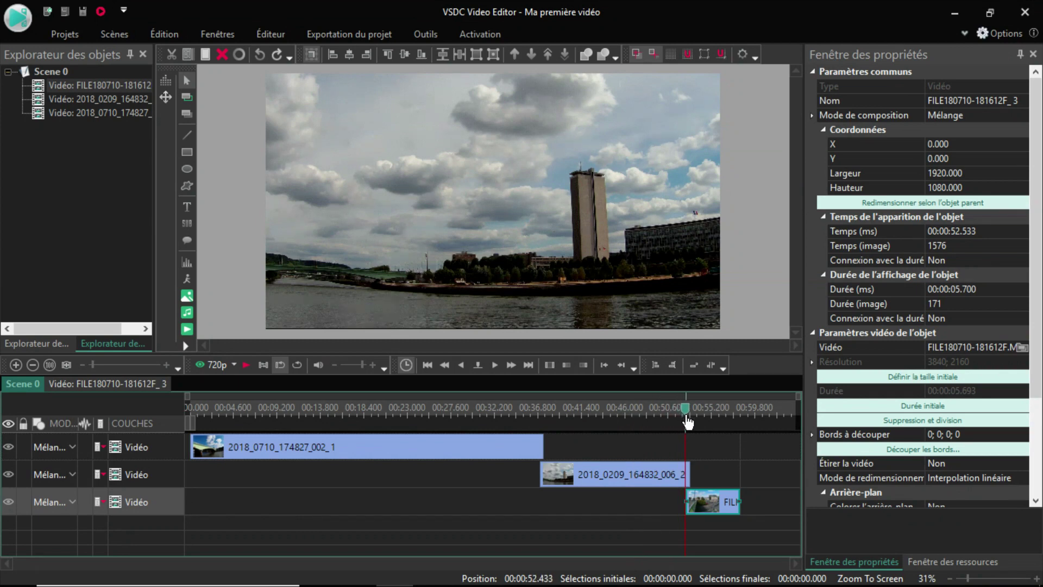
left_click(246, 365)
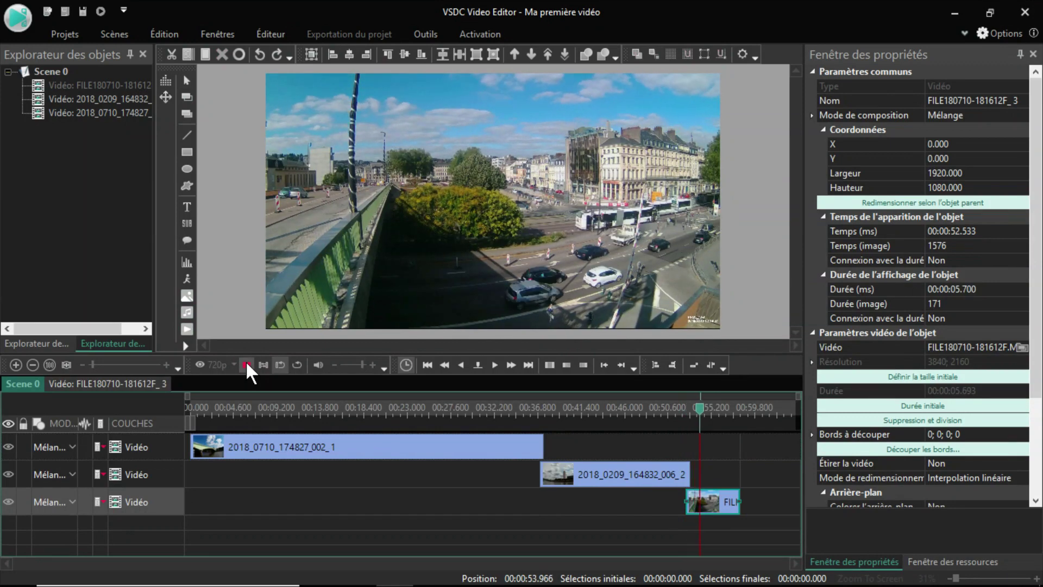
left_click(247, 364)
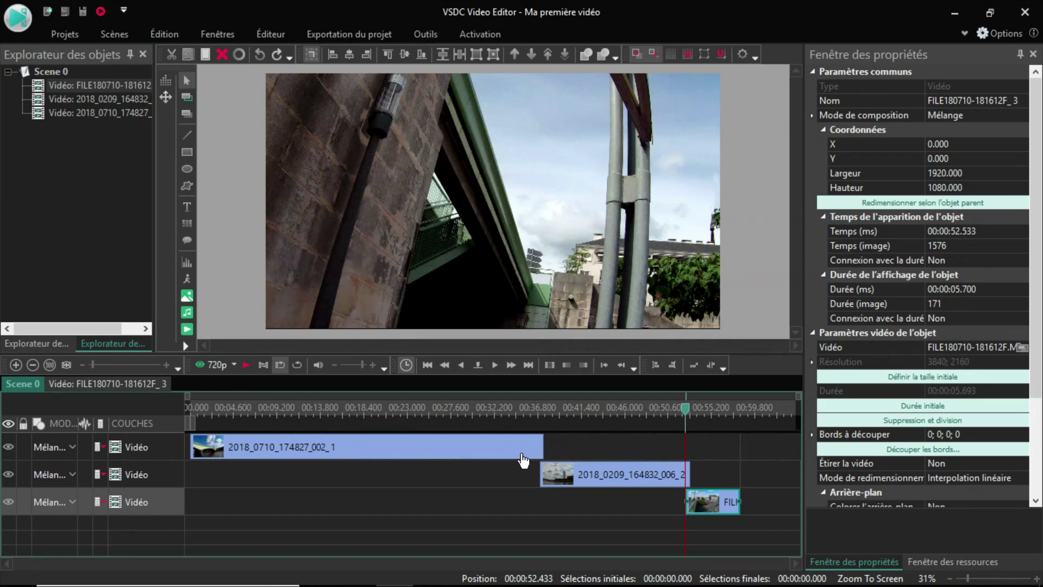
Trim the end of the first clip, 2018_0710_174827_002, to 00:00:35.466 to cut off its last seconds
left_click_drag(685, 416, 541, 423)
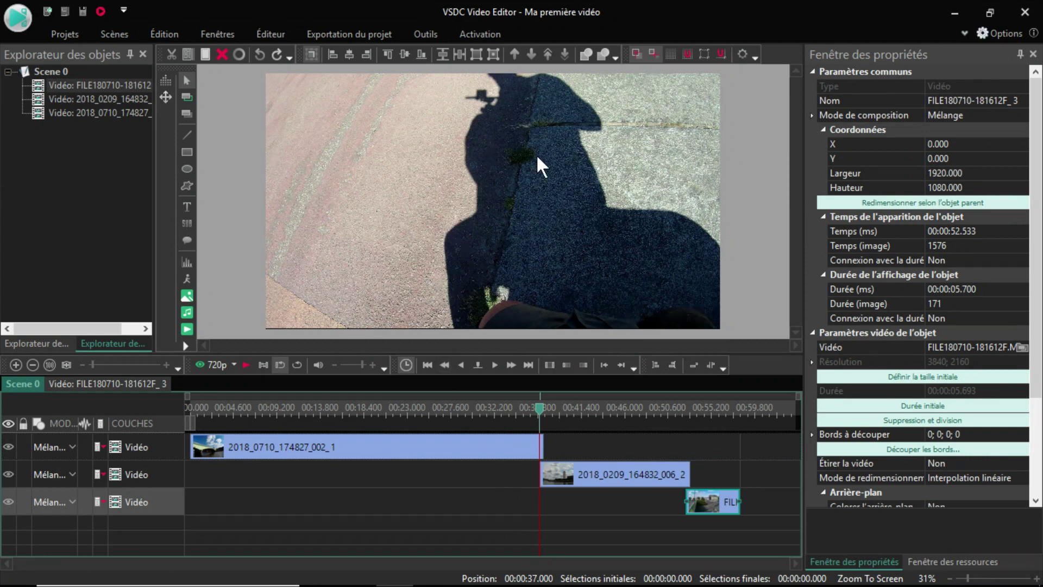
left_click_drag(543, 412, 525, 411)
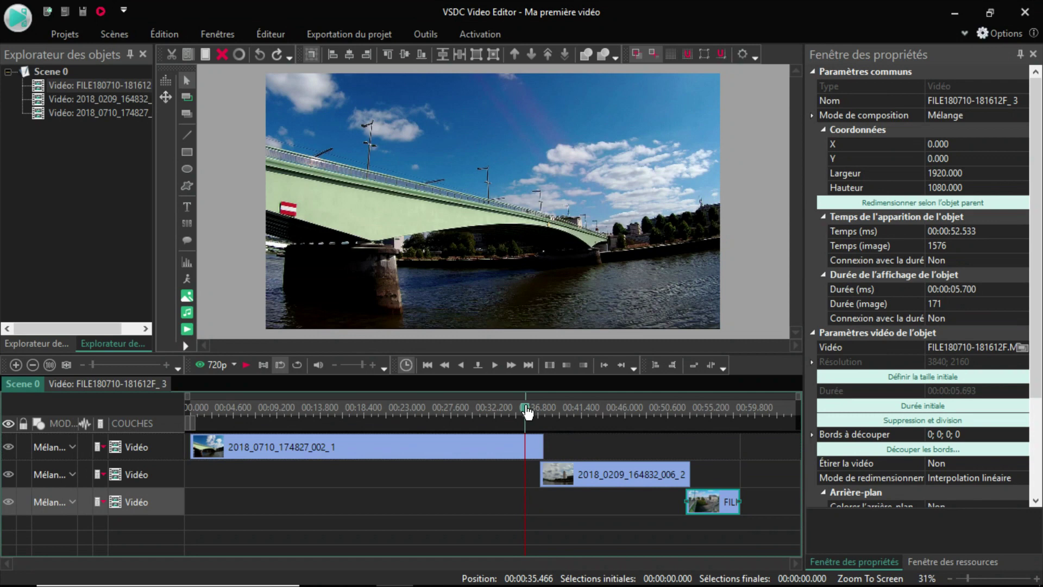
left_click(542, 442)
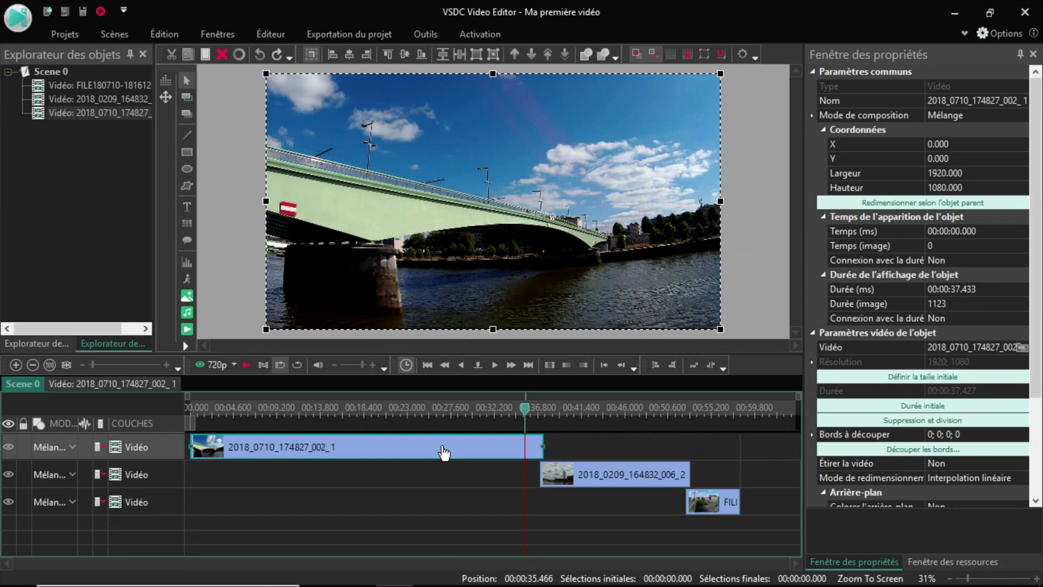
left_click_drag(543, 446, 517, 411)
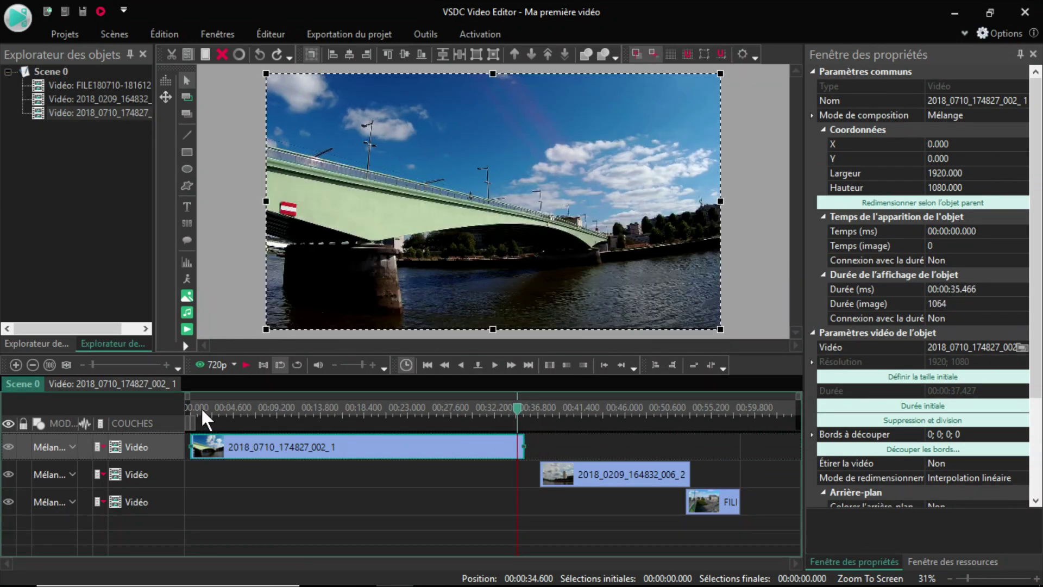
Trim the first clip to about 5 s and the second to about 7 s, and butt the clips together, the third starting at 00:00:12.233
left_click_drag(517, 411, 440, 412)
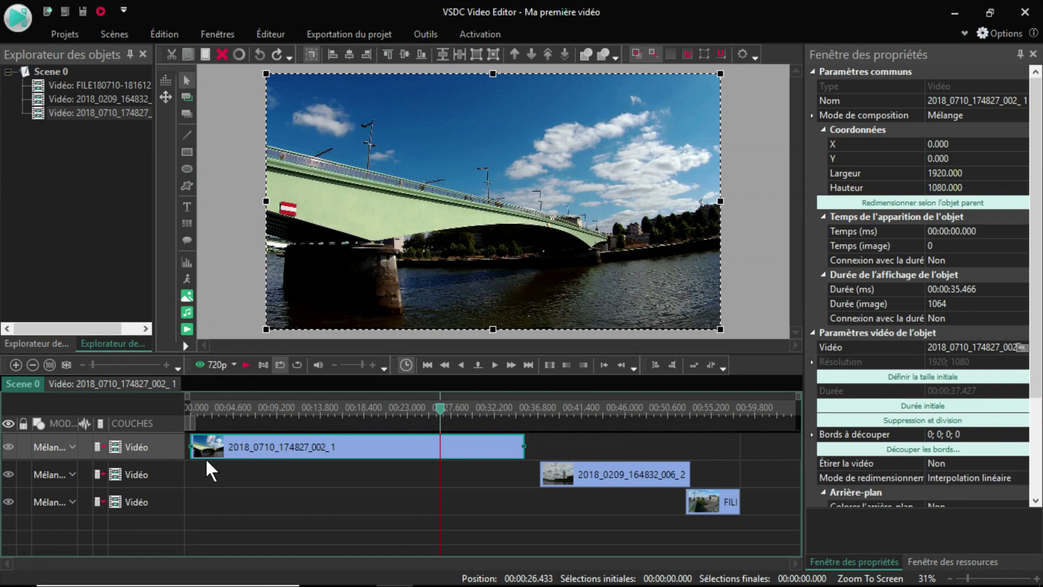
left_click_drag(190, 446, 223, 450)
left_click_drag(289, 447, 240, 446)
left_click_drag(684, 475, 436, 474)
left_click(437, 414)
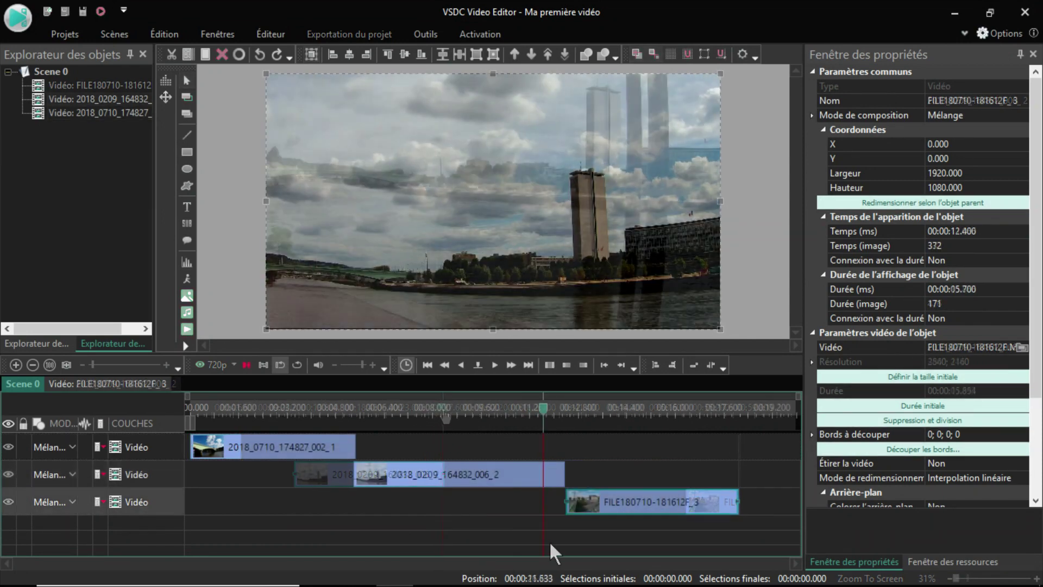
left_click_drag(603, 506, 592, 511)
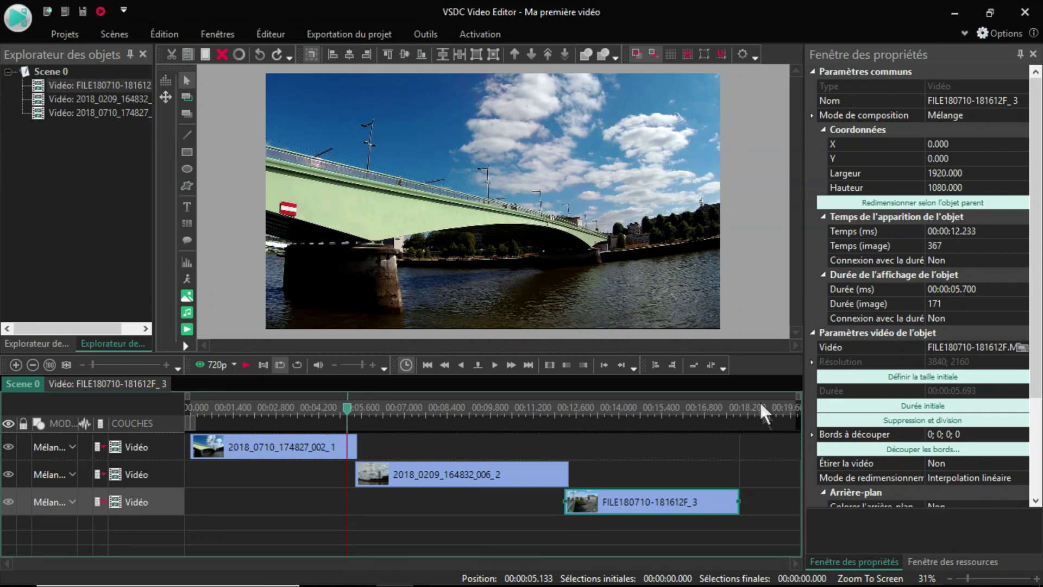
Return the playhead to the start of the scene and add the audio Triumph.mp3 on a new layer from the cursor position
left_click(740, 414)
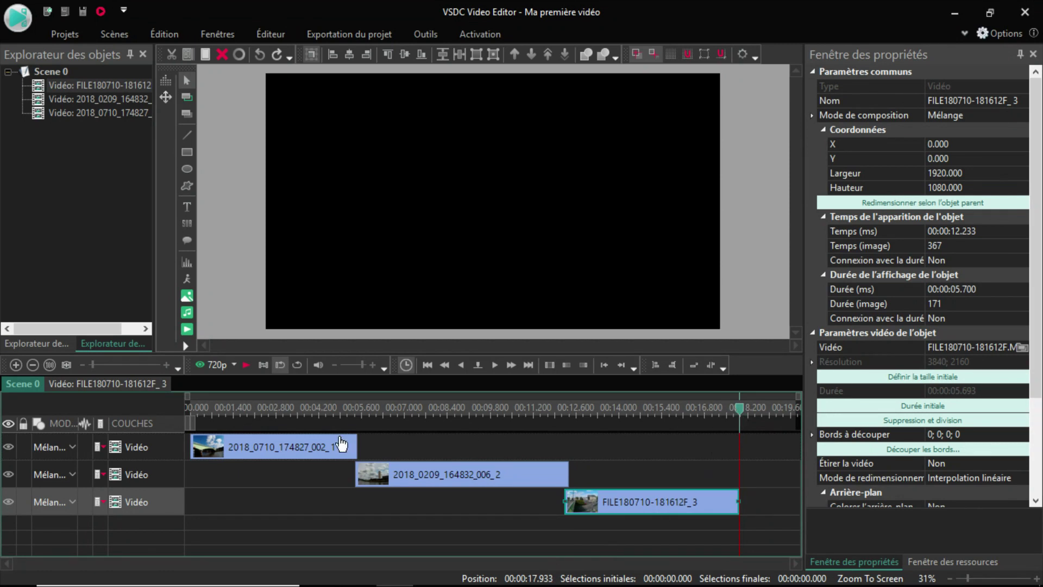
left_click_drag(740, 411, 170, 405)
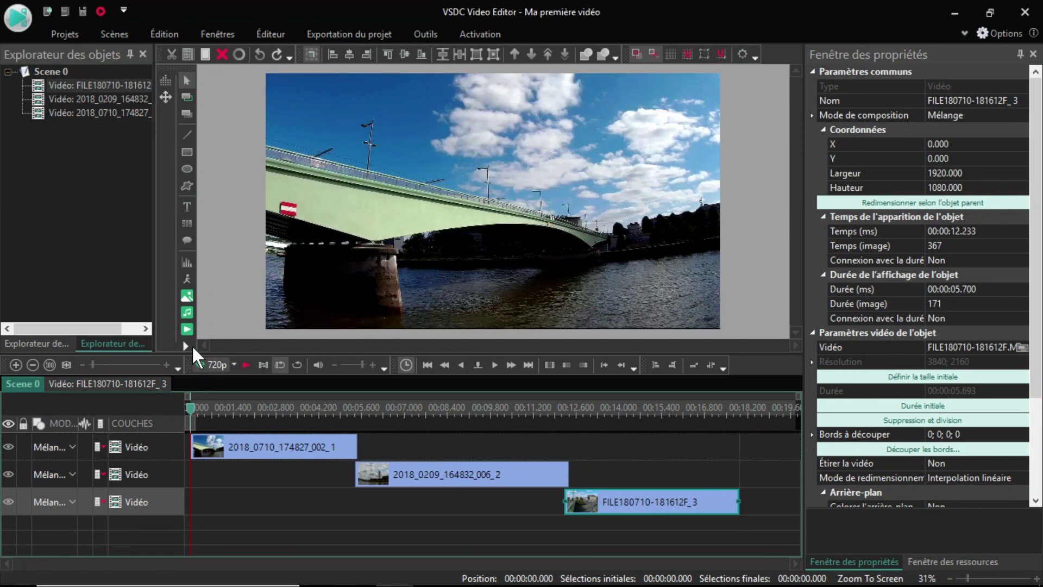
left_click(187, 313)
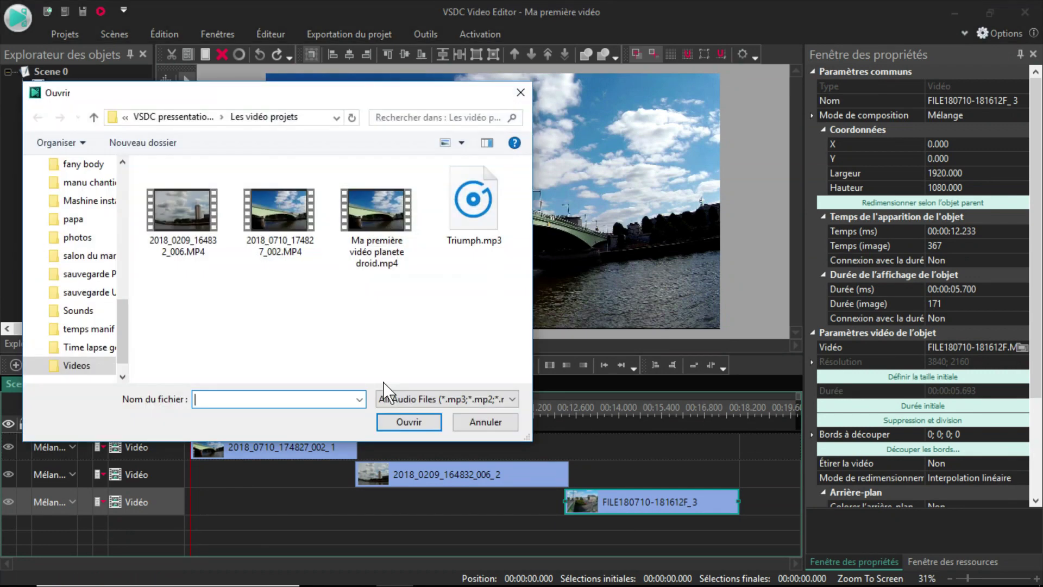
left_click(474, 208)
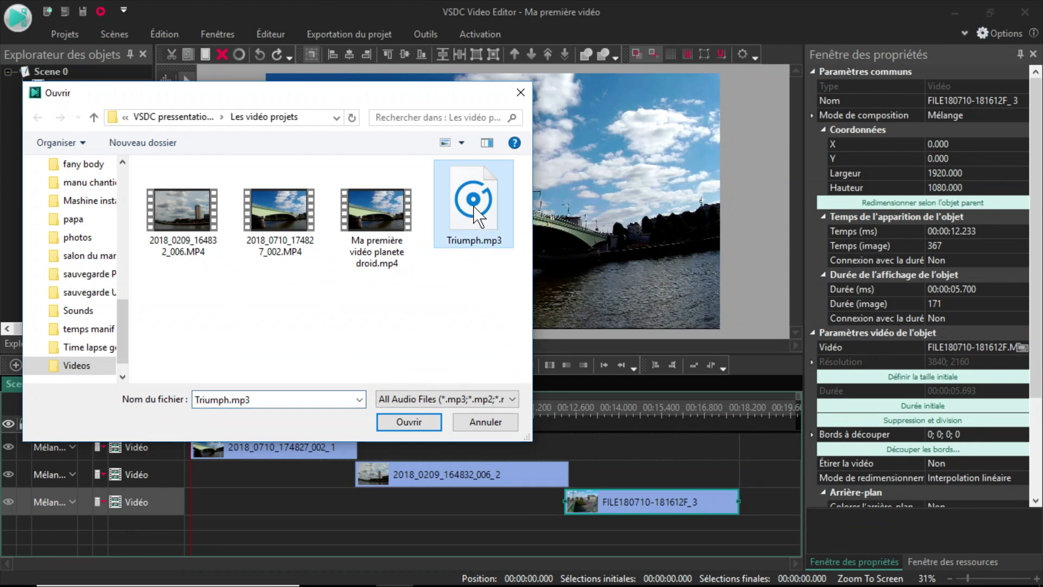
left_click(408, 422)
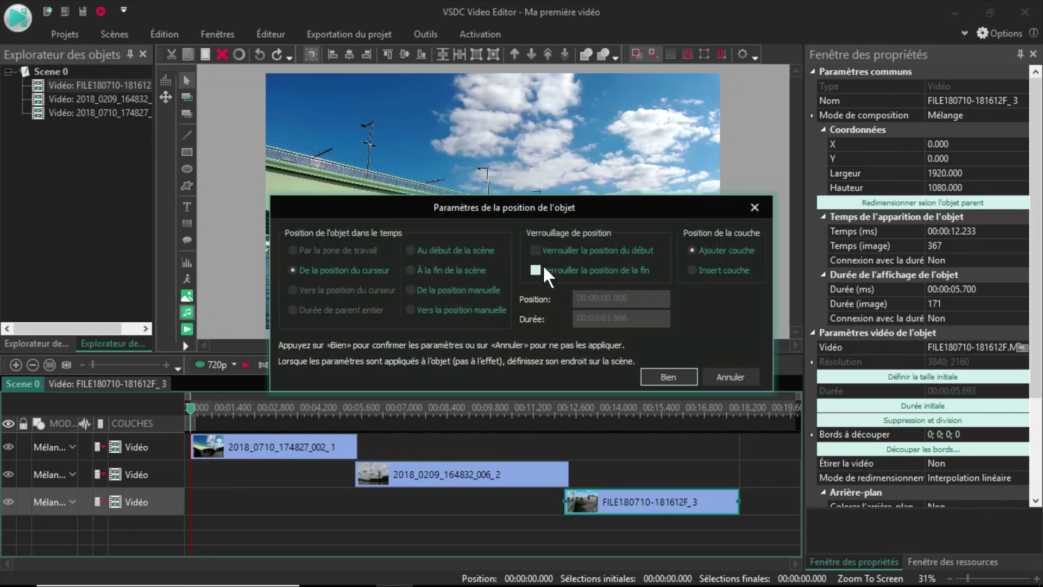
left_click(666, 376)
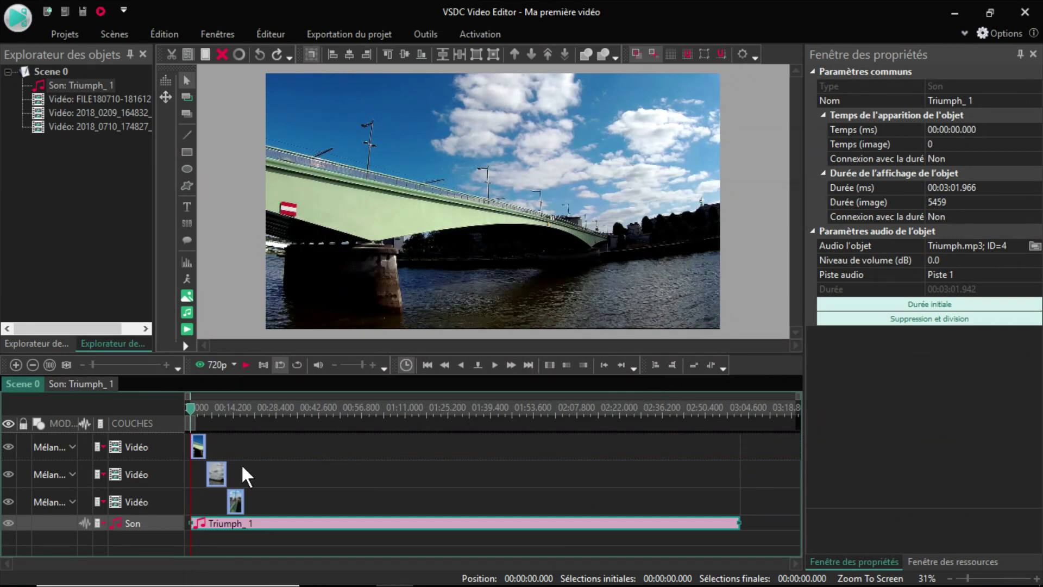
Shorten the Triumph music to about 00:00:18.066 so it ends just after the third clip
mouse_move(426, 532)
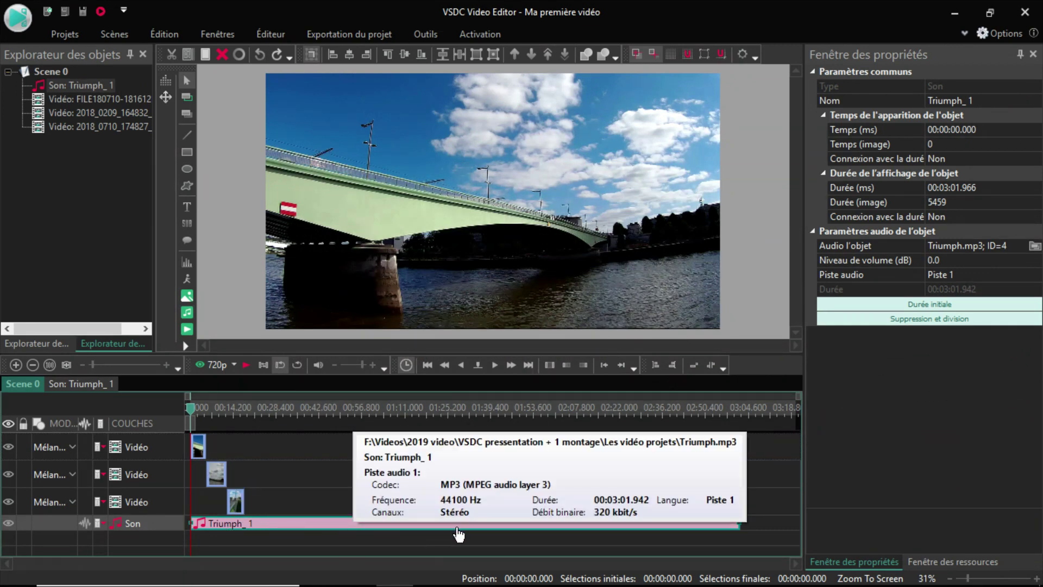
mouse_move(191, 408)
left_mouse_down()
mouse_move(306, 424)
mouse_move(185, 418)
left_mouse_up()
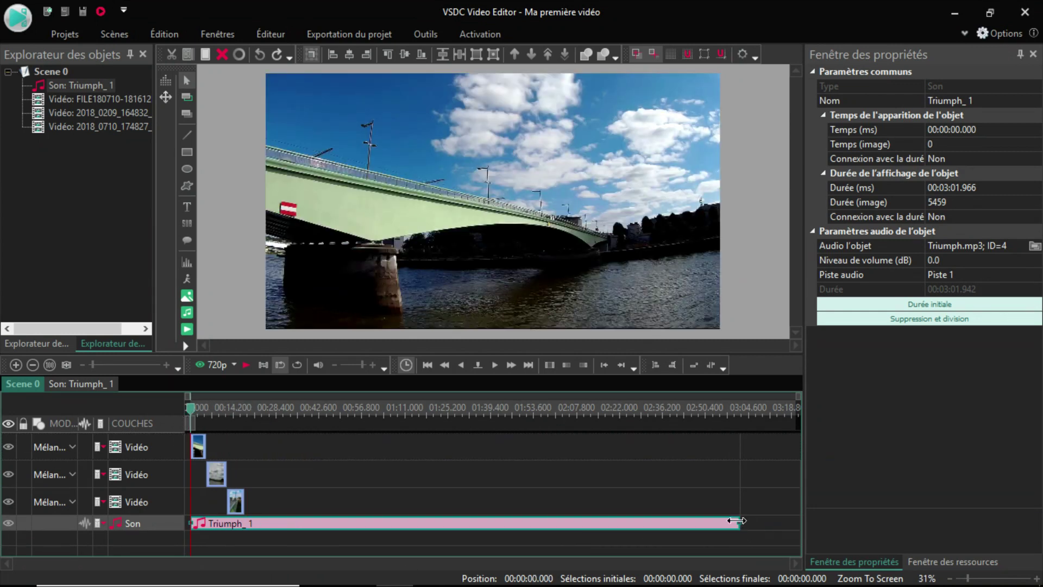
left_click_drag(737, 522, 329, 522)
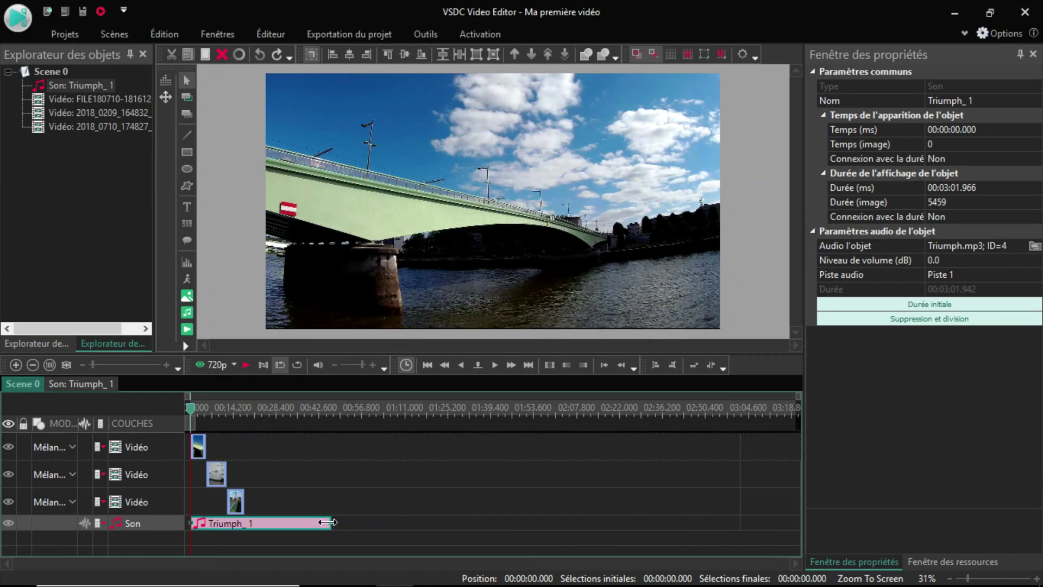
left_click_drag(736, 525, 412, 528)
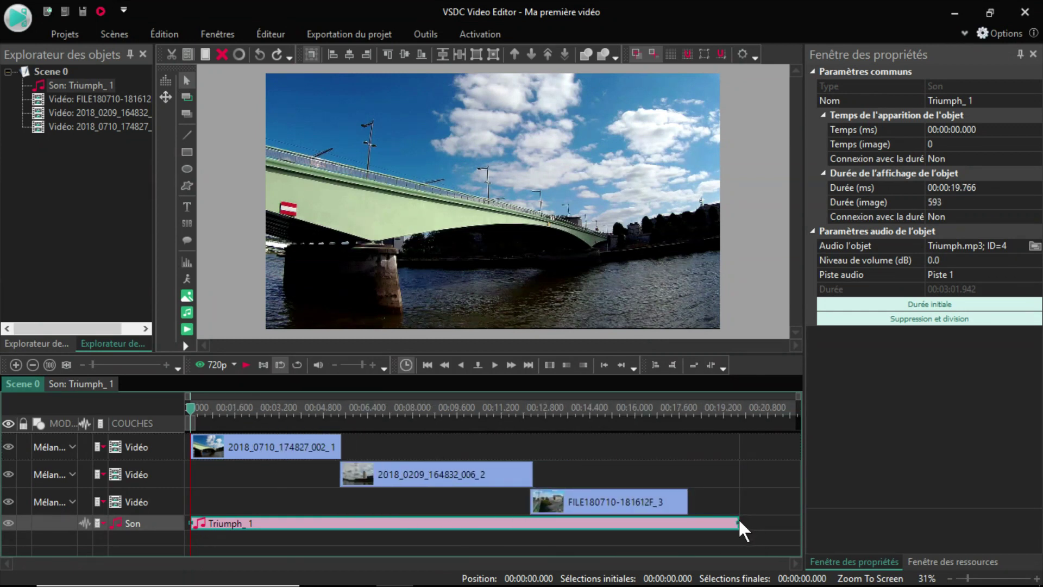
left_click_drag(730, 523, 689, 524)
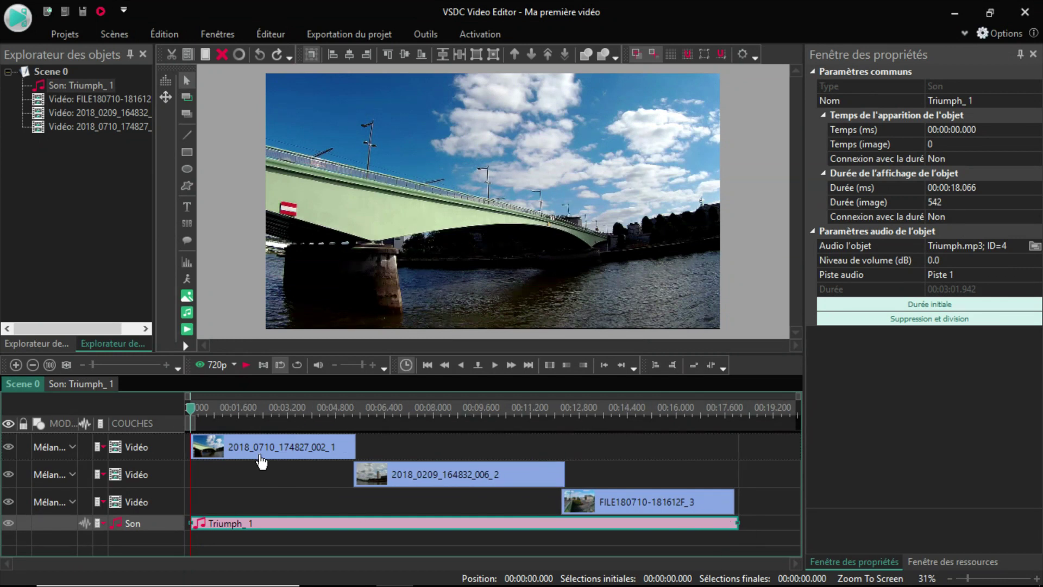
Play the last moments of the scene from about 00:00:17.533 to check how the music ends
left_click_drag(192, 413, 727, 422)
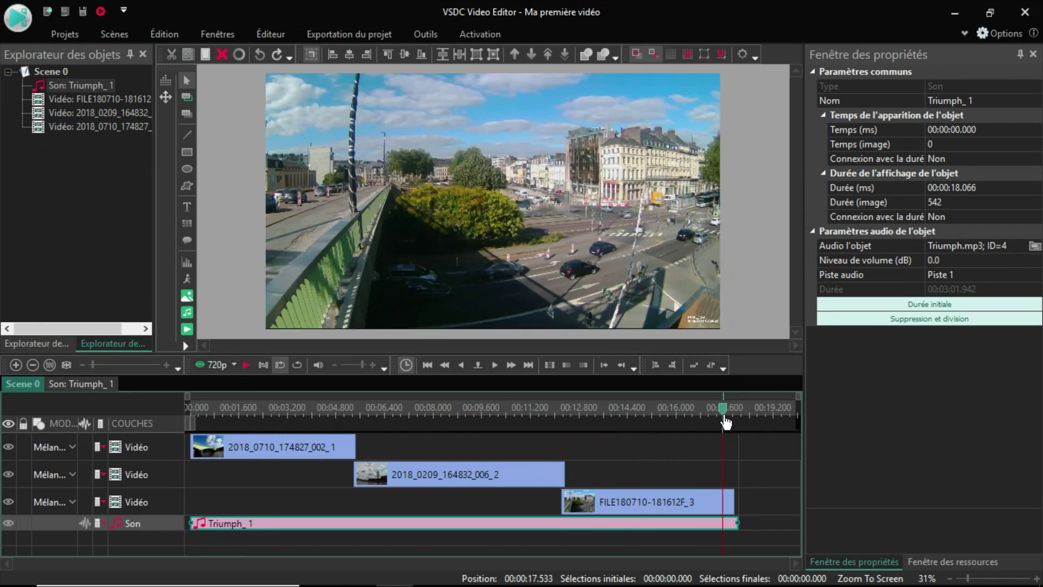
left_click(246, 364)
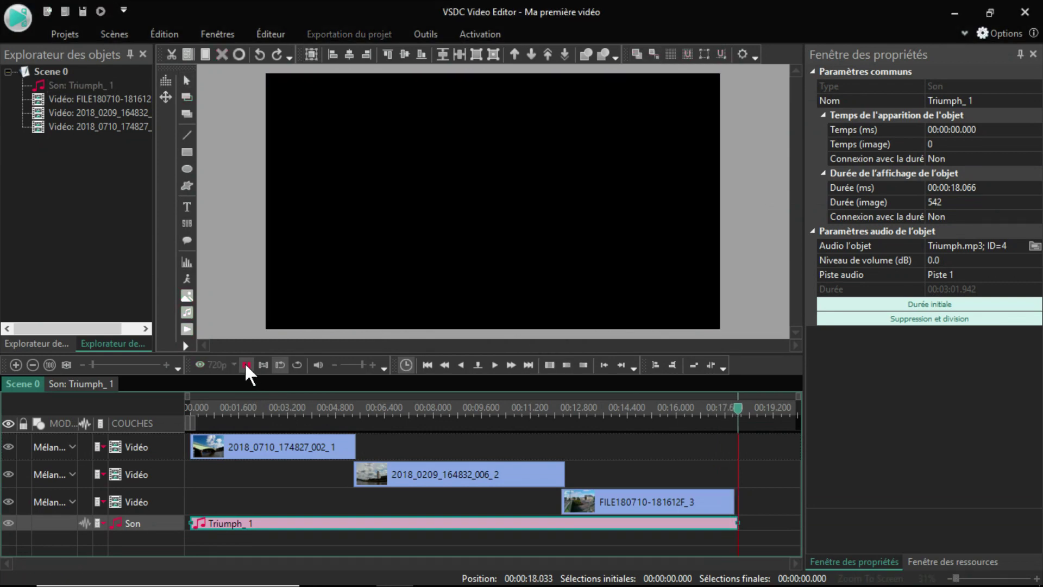
left_click(245, 363)
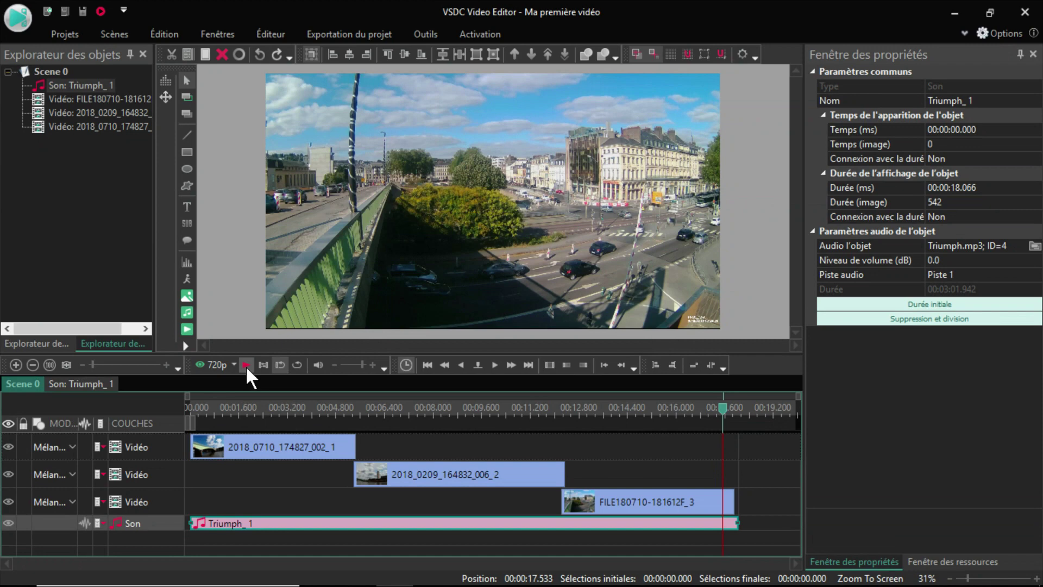
left_click(245, 366)
left_click(246, 365)
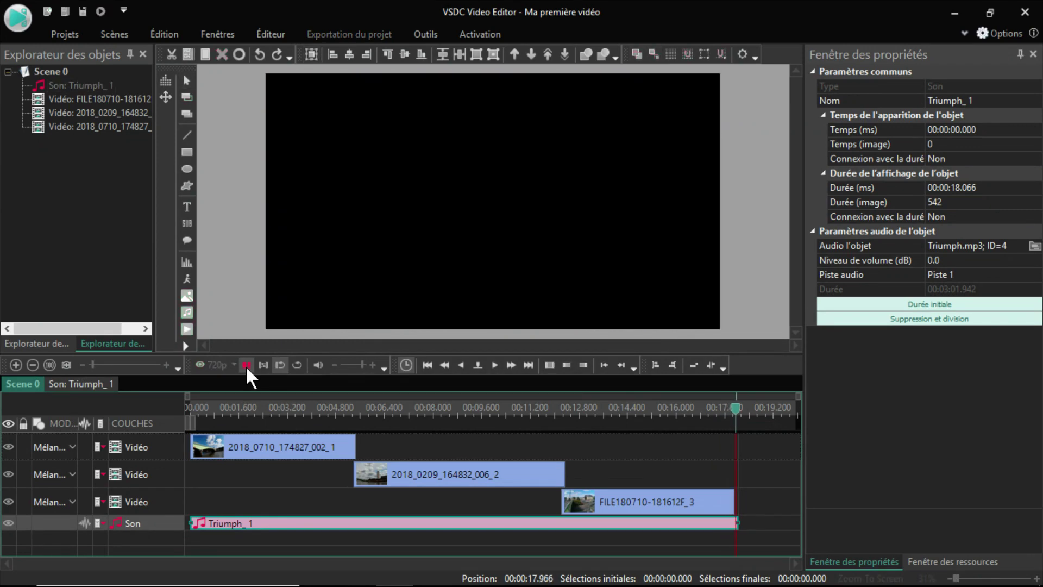
left_click(244, 365)
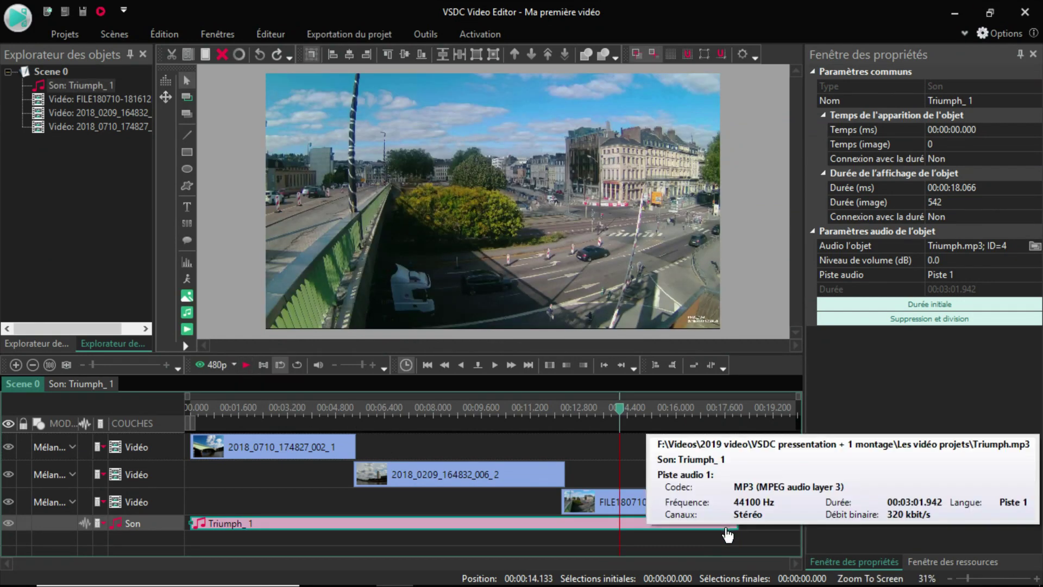
Add a Décroissance amplitude effect to the Triumph music at the end of the scene, lasting 00:00:01.501
right_click(696, 526)
mouse_move(760, 424)
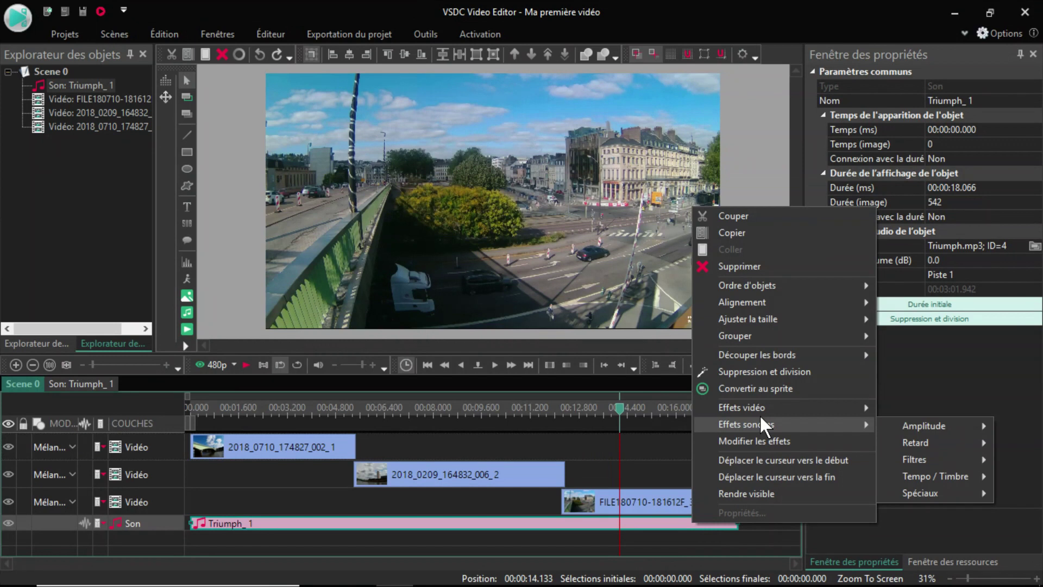
mouse_move(932, 426)
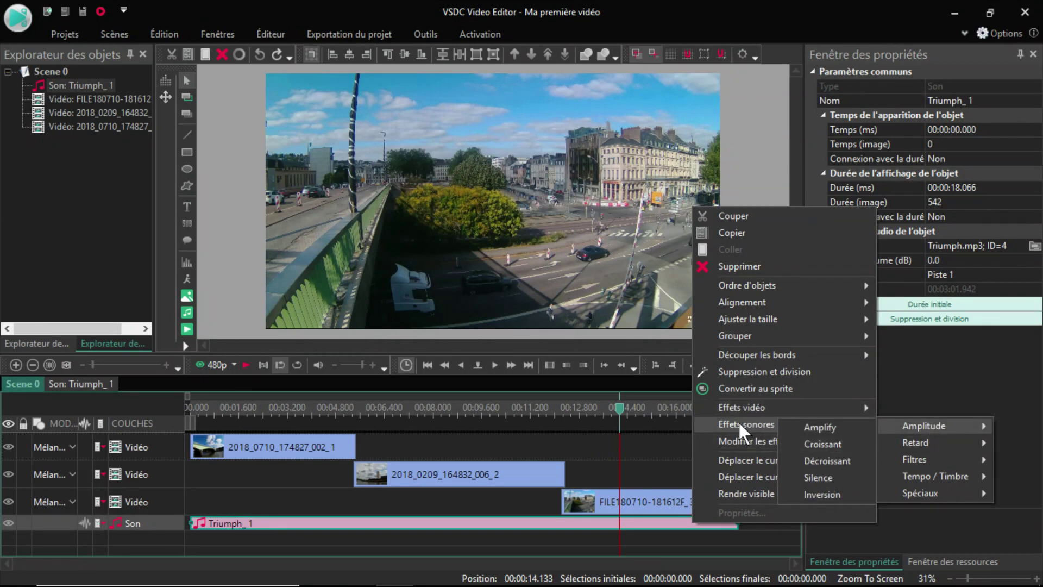
left_click(831, 459)
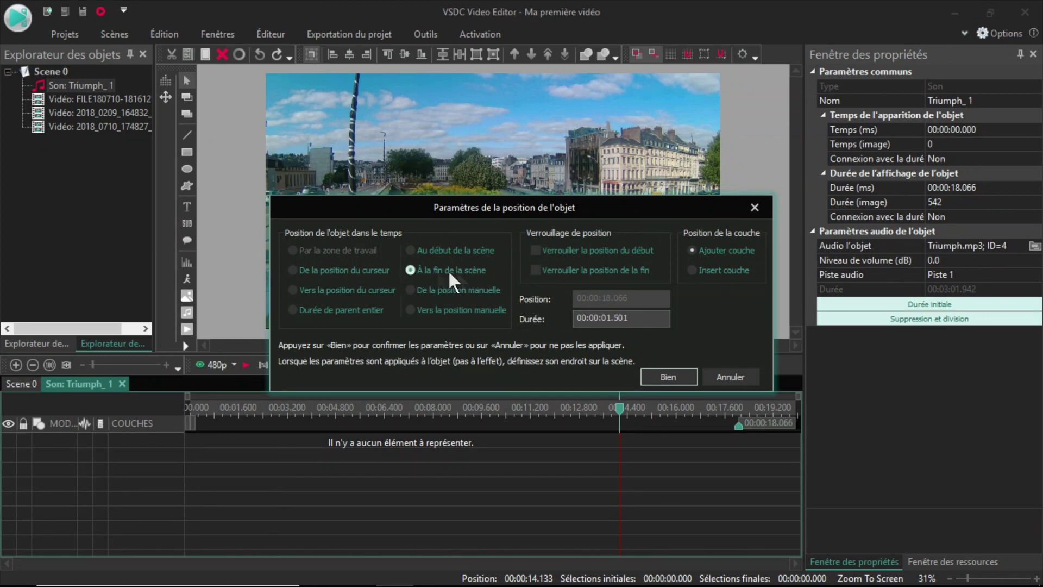
left_click(669, 378)
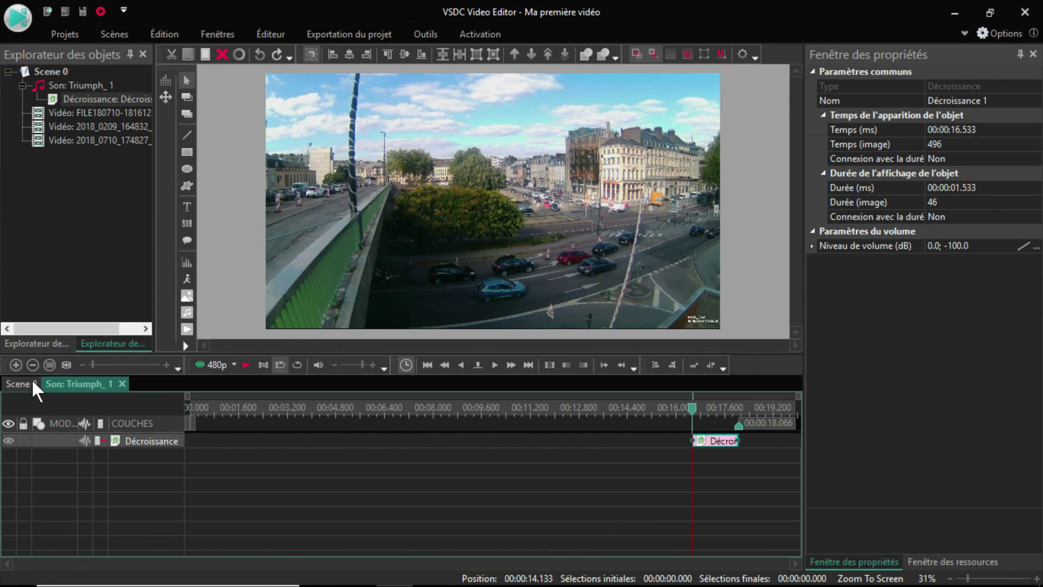
Return to Scene 0 and play it from about 00:00:13.400 to check the music's fade-out
left_click(16, 383)
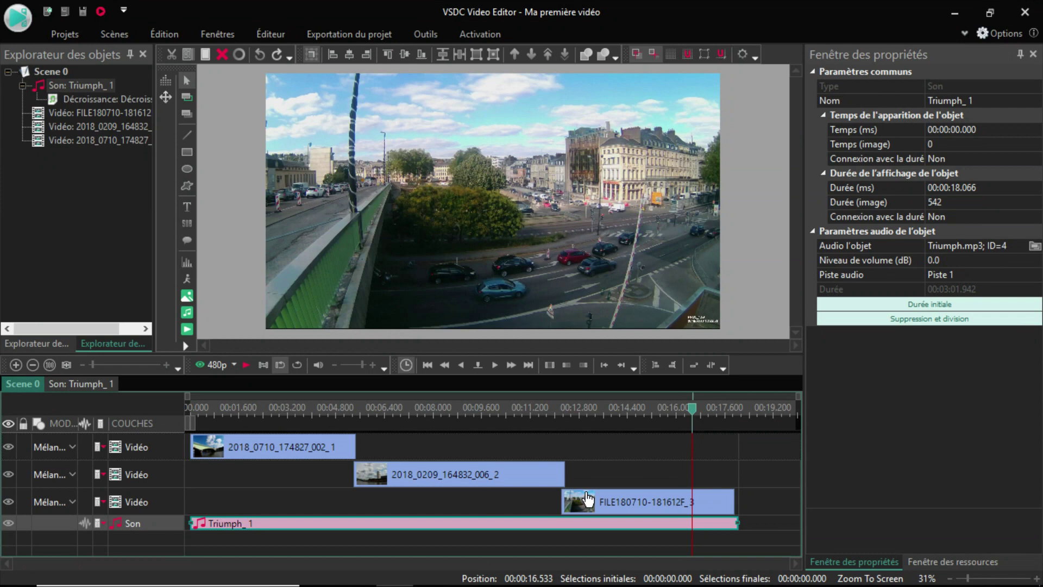
left_click(246, 365)
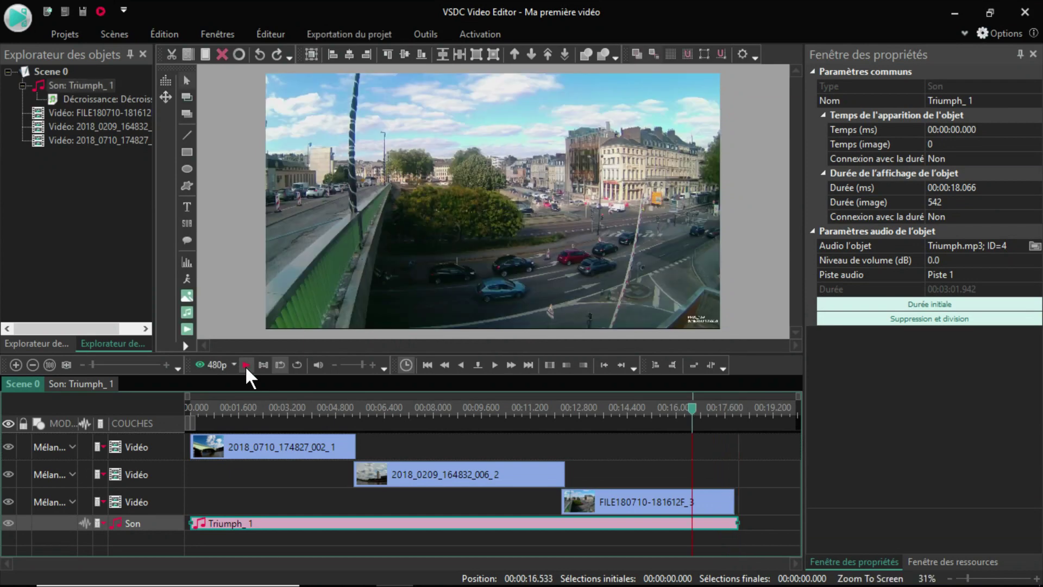
left_click_drag(692, 408, 596, 416)
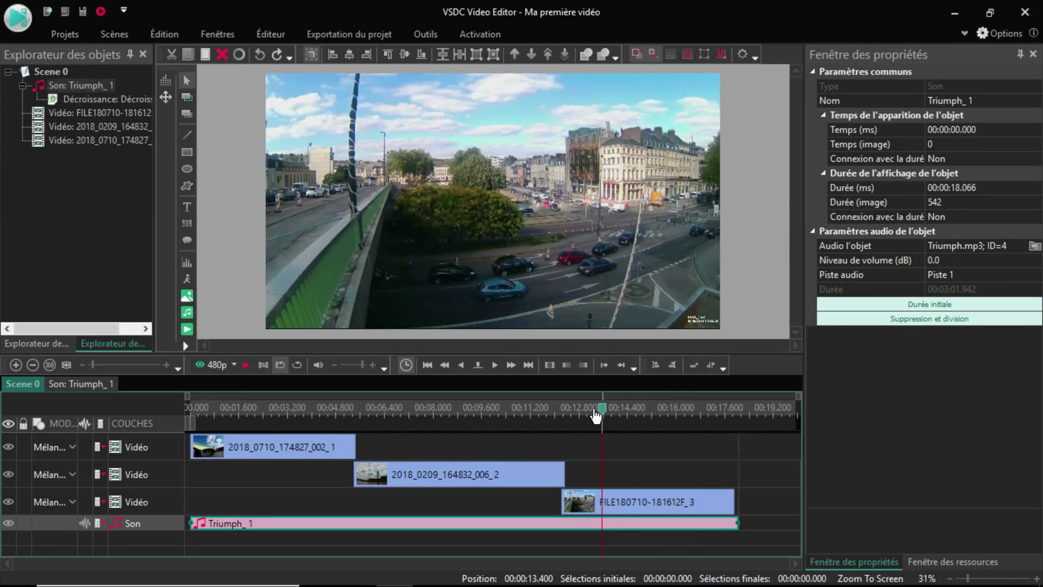
left_click(246, 366)
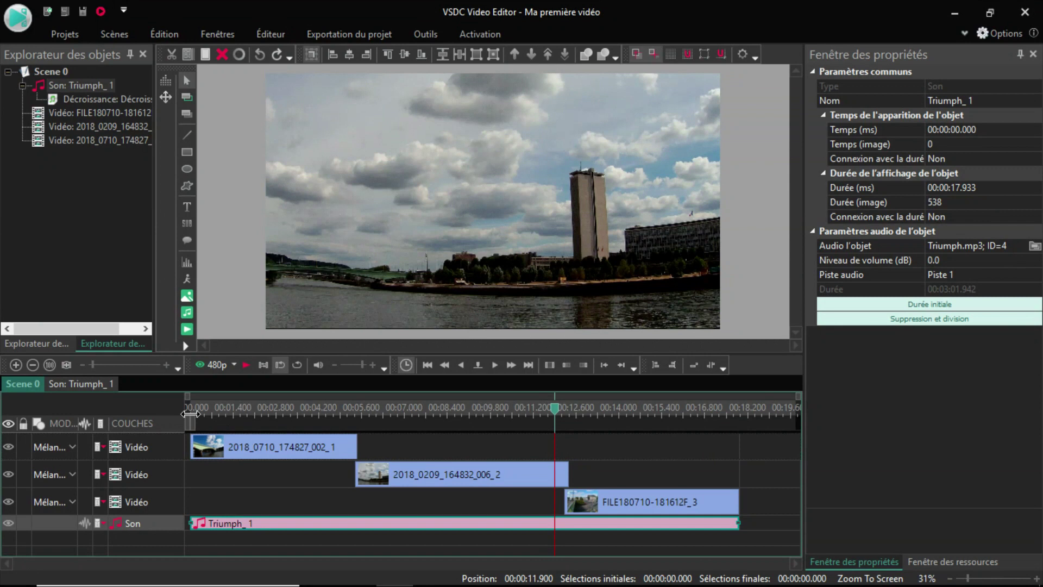
Extend the Décroissance effect on the Triumph music to about 00:00:02.800 by moving its start earlier, and return to Scene 0
left_click(89, 384)
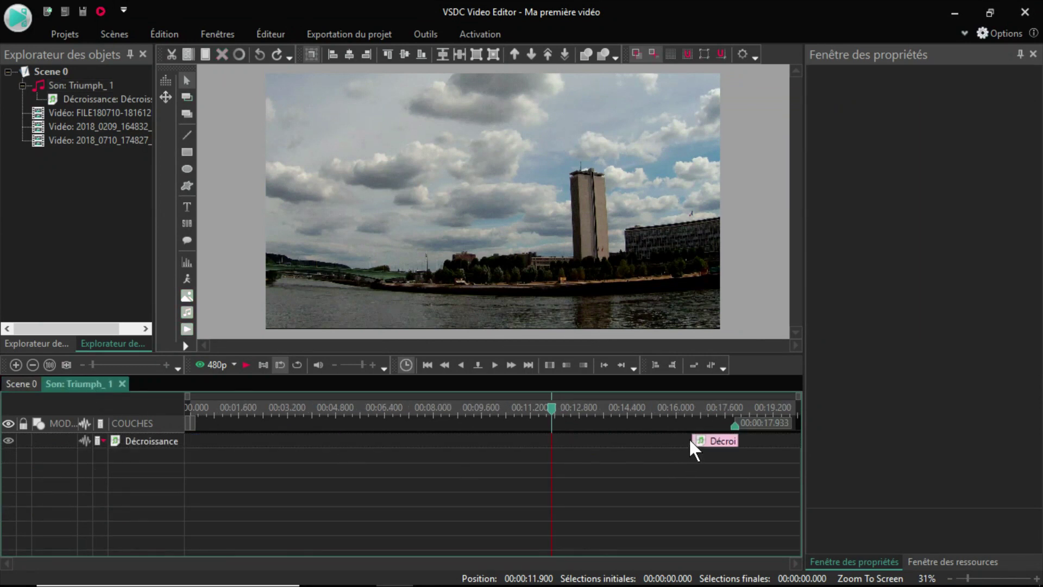
left_click_drag(692, 440, 654, 440)
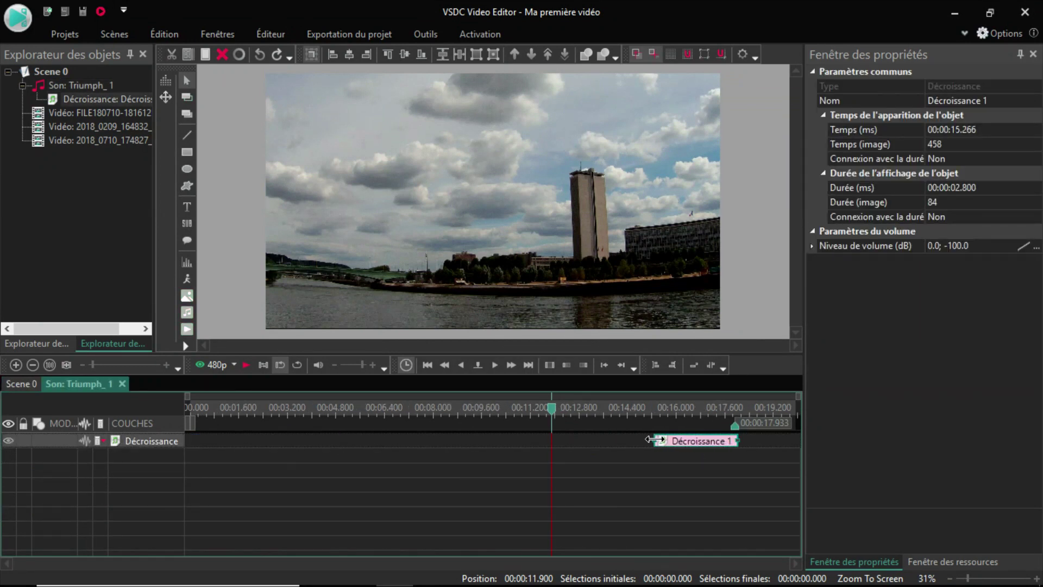
left_click(22, 383)
Add a Croissance amplitude effect to the Triumph music at the beginning of the scene, lasting 00:00:01.533
right_click(330, 523)
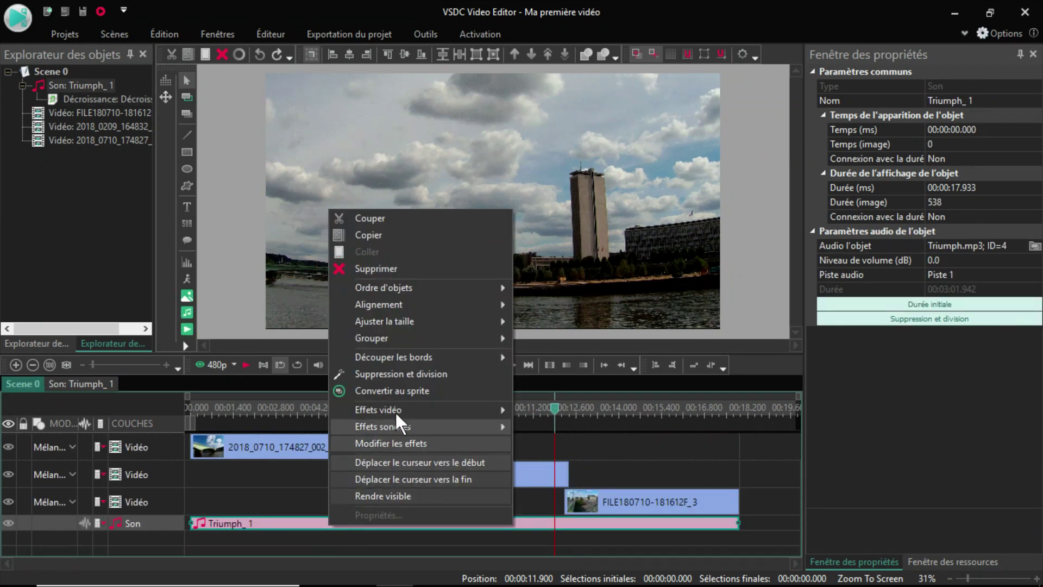
mouse_move(417, 408)
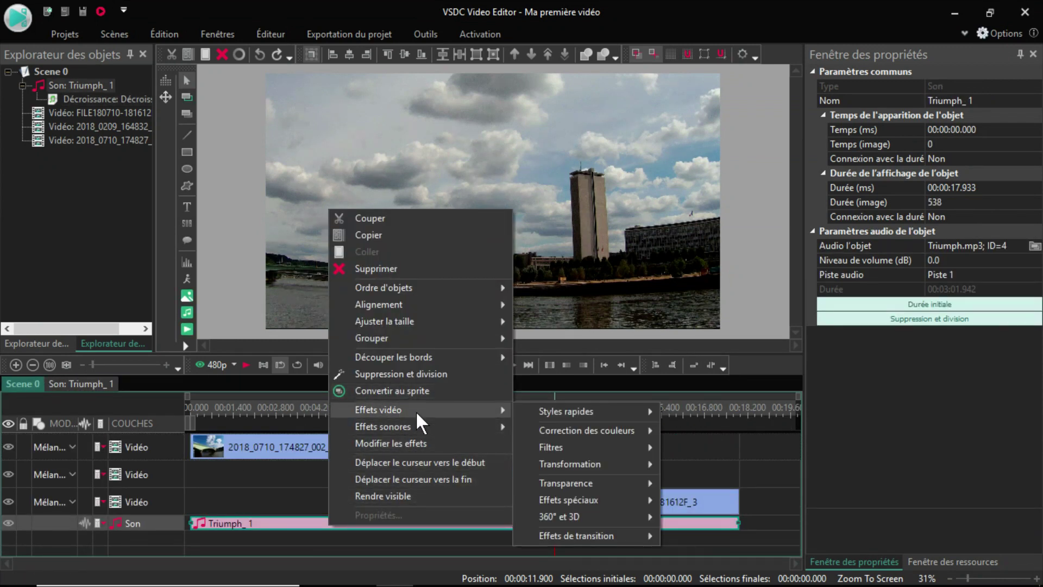
mouse_move(575, 426)
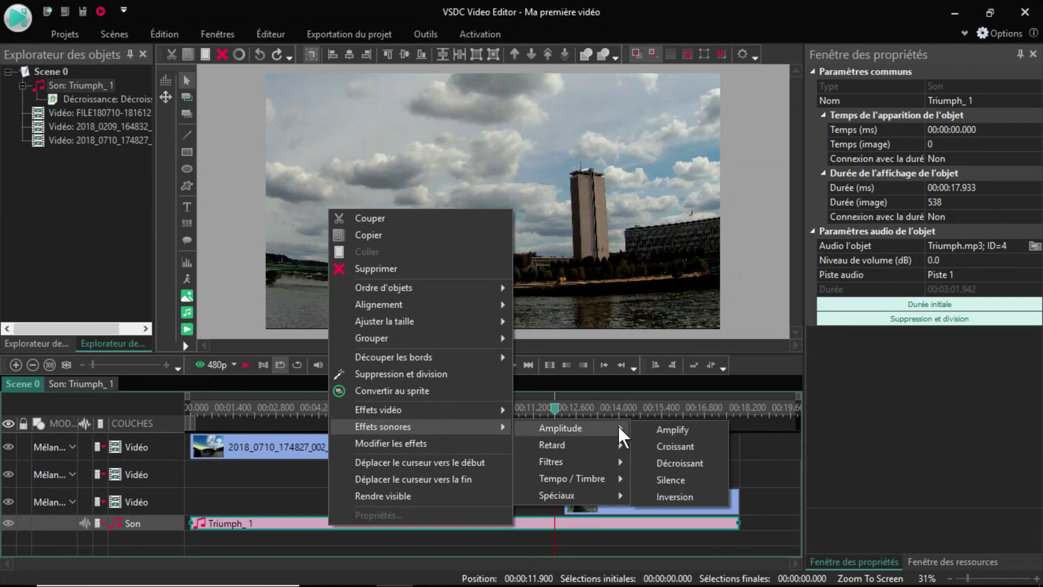
left_click(668, 444)
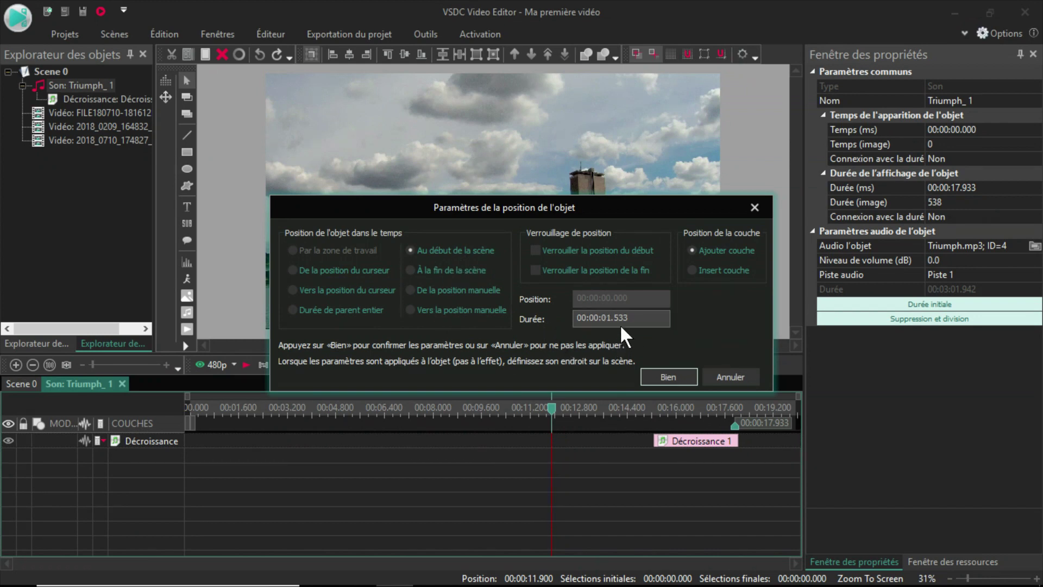
left_click(660, 375)
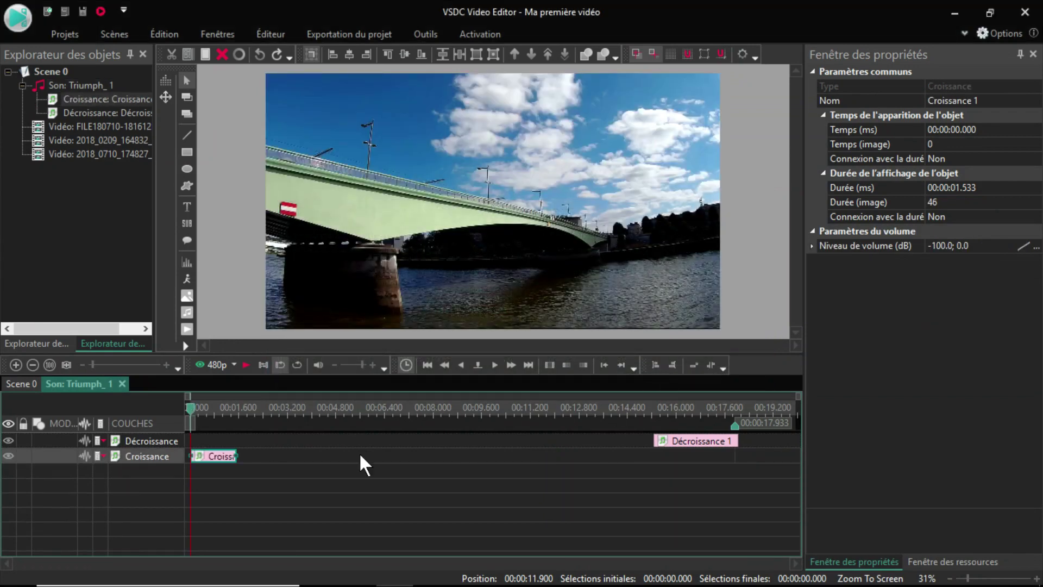
Play the scene from its start and in the preview player to check the fade-in, then close the player
left_click(246, 364)
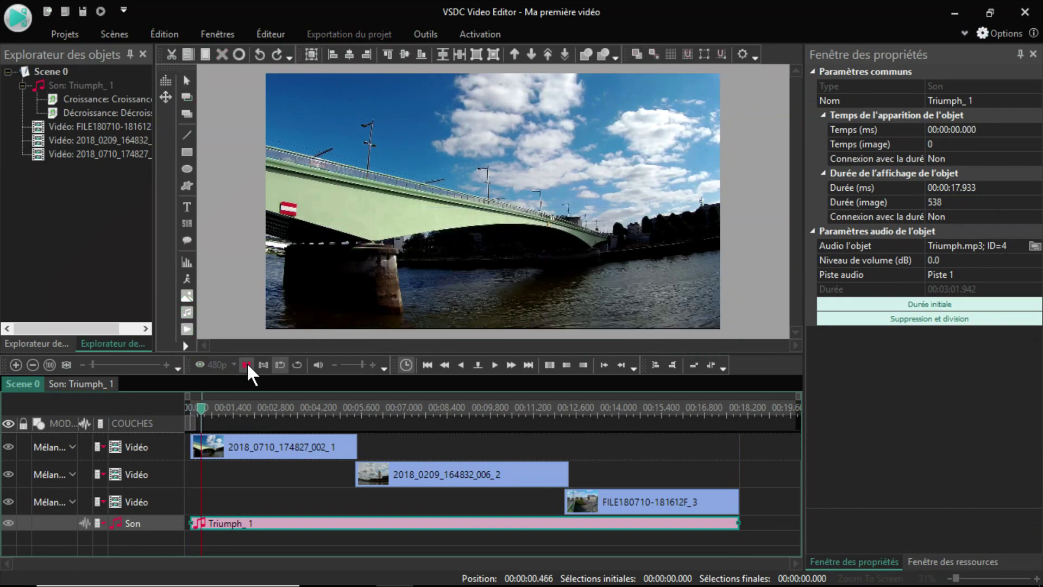
left_click(198, 365)
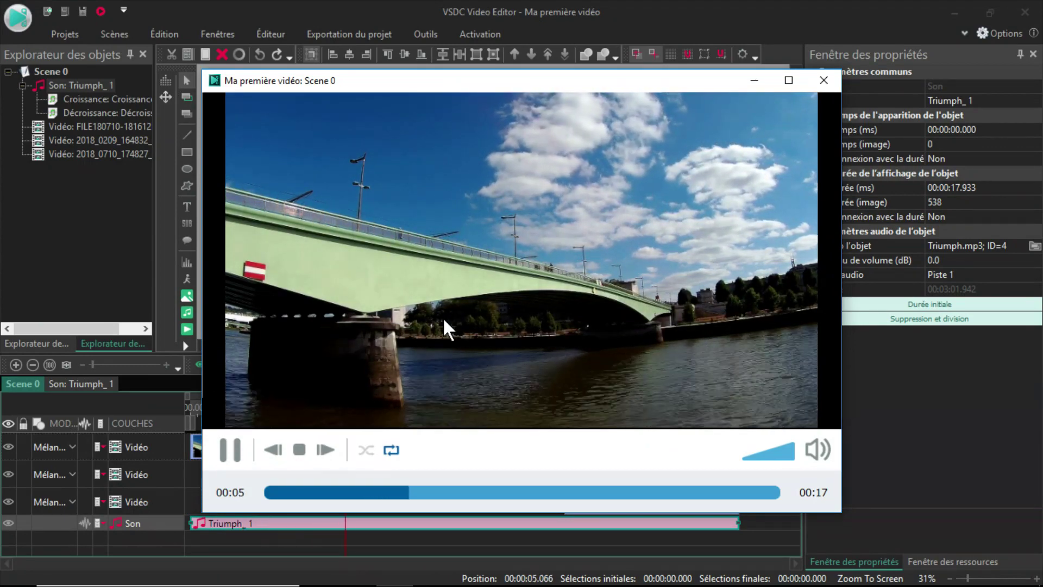
key("Escape")
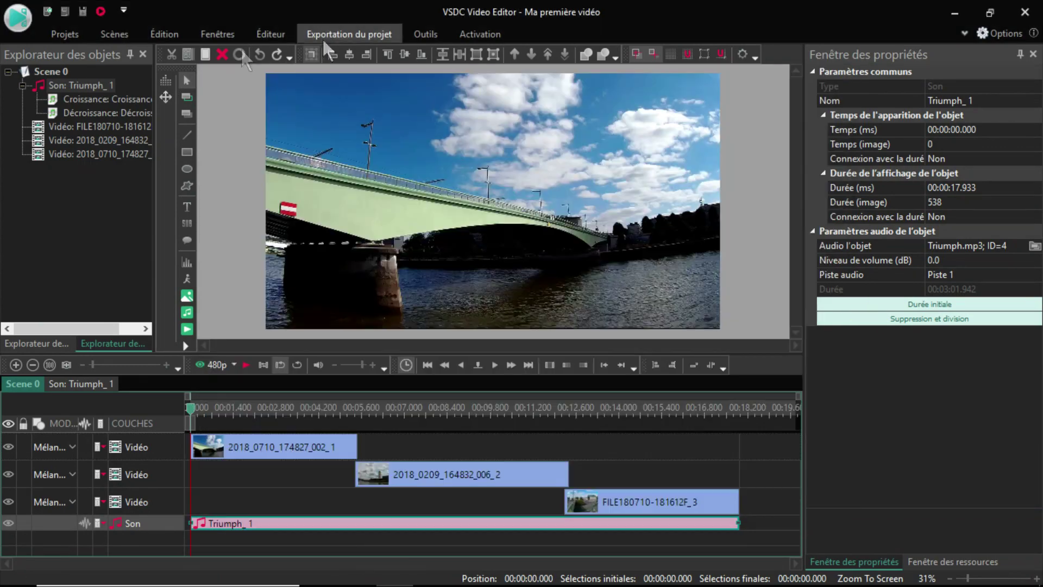
left_click(69, 33)
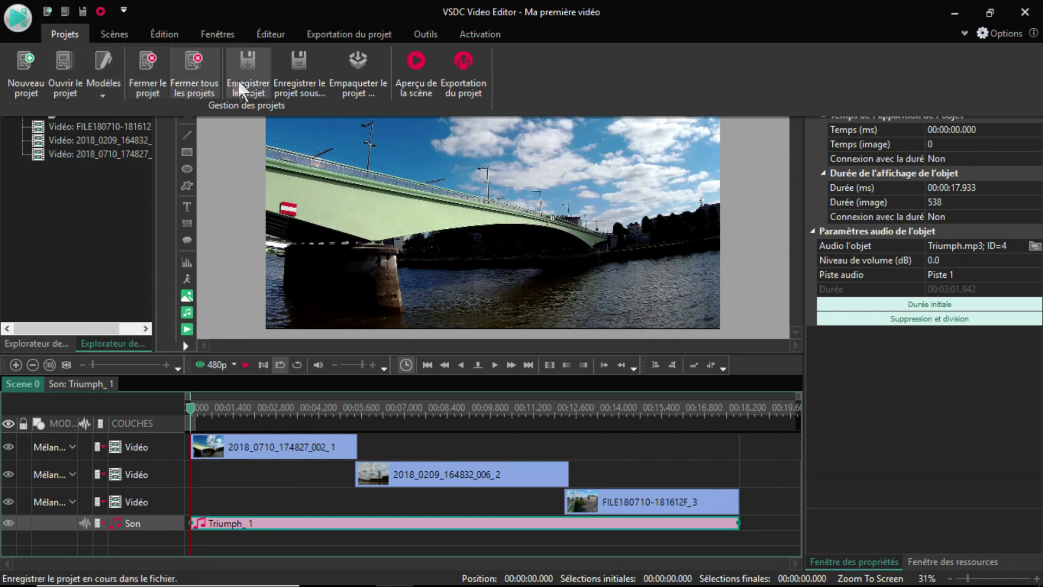
left_click(294, 83)
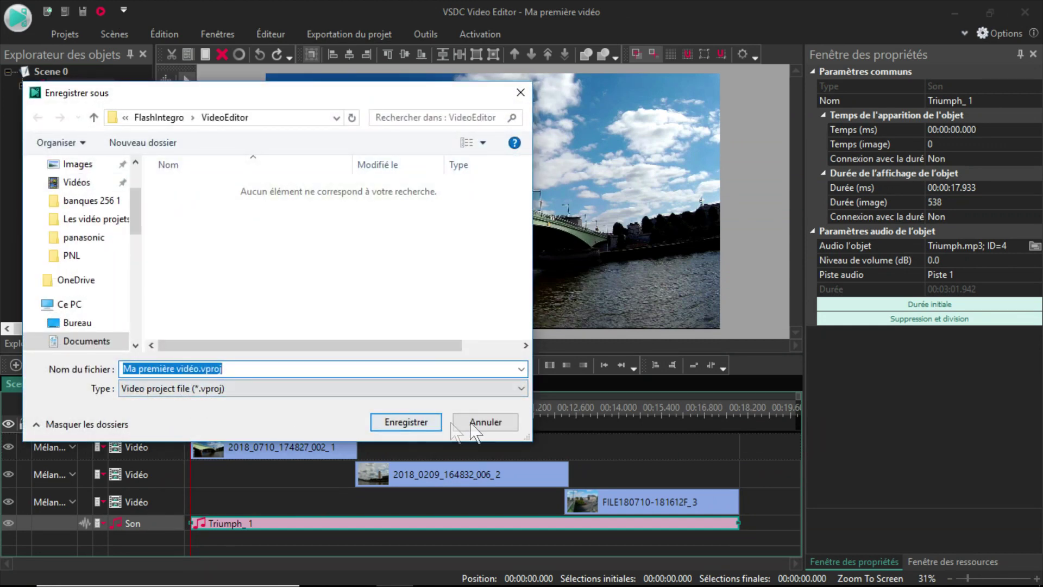
left_click(503, 425)
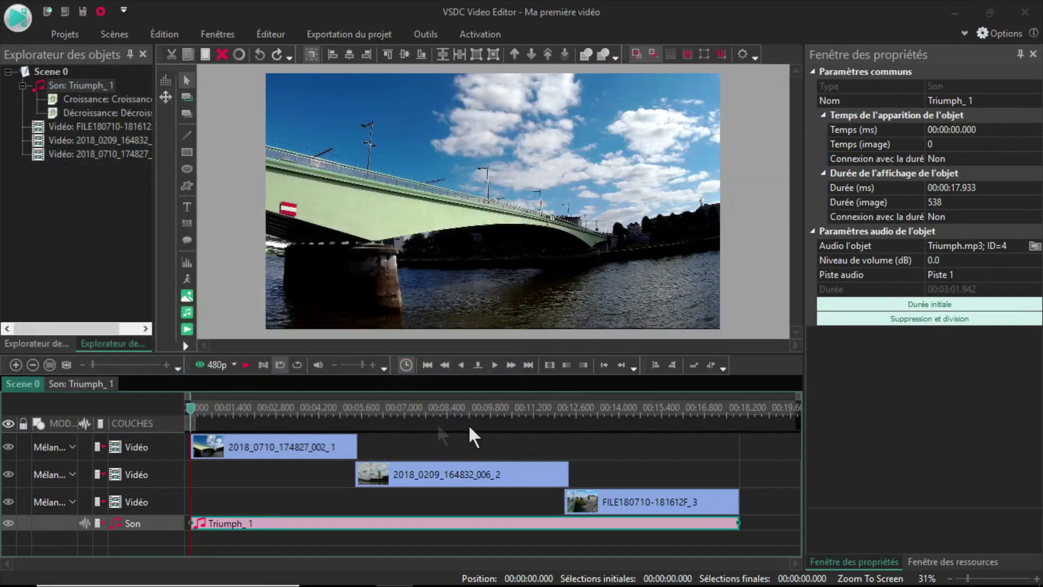
Prepare the project export and set the output file to Ma première vidéo.mp4 in the rendu exportation folder
left_click(354, 31)
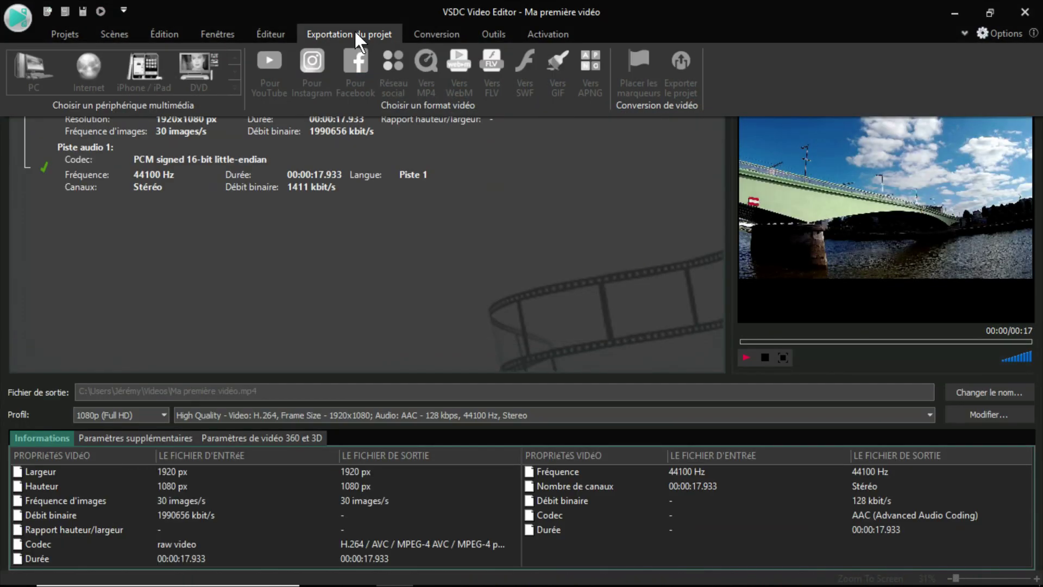
left_click(298, 314)
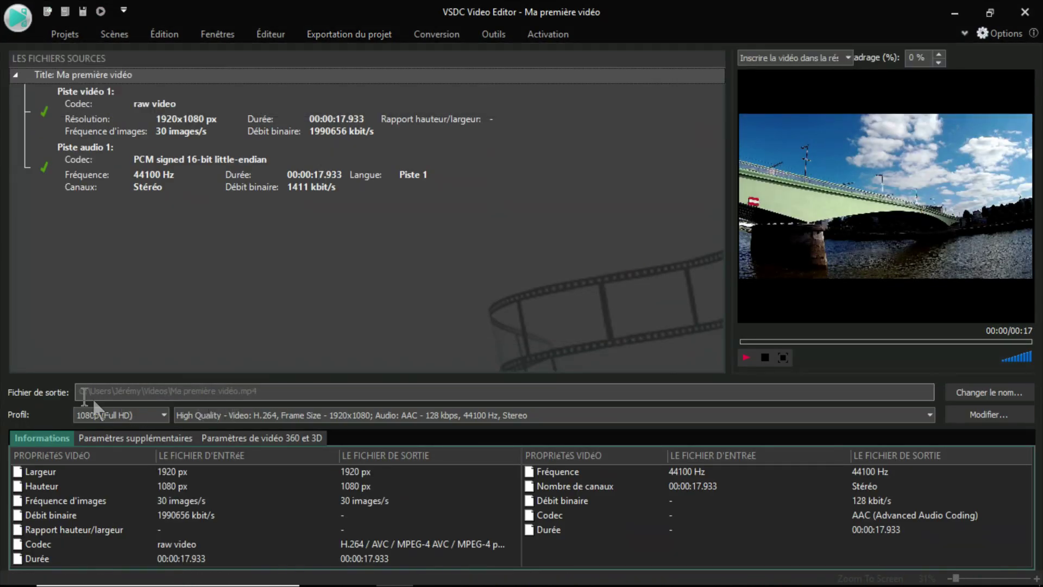
left_click(1007, 392)
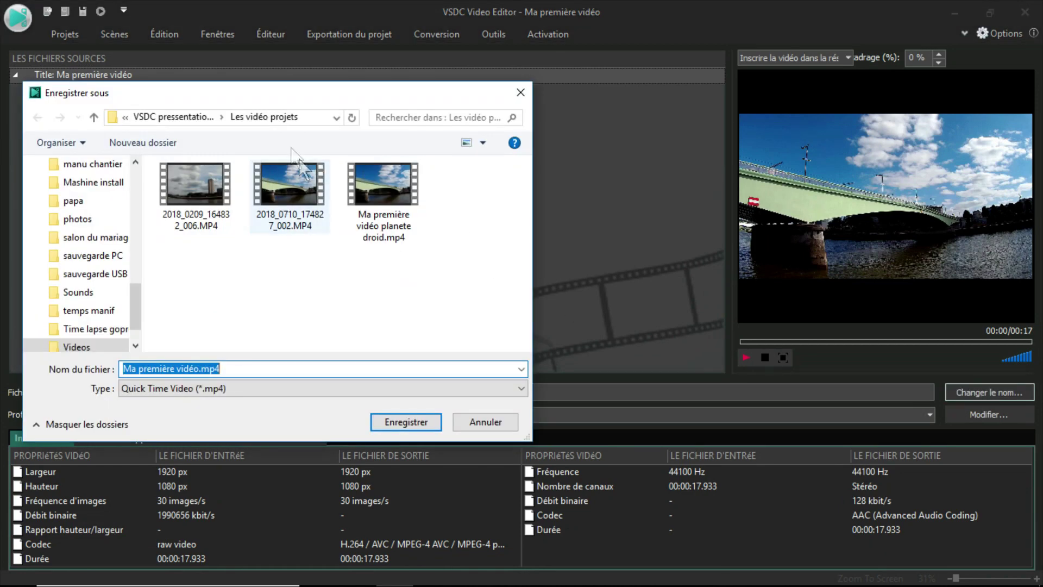
left_click(180, 117)
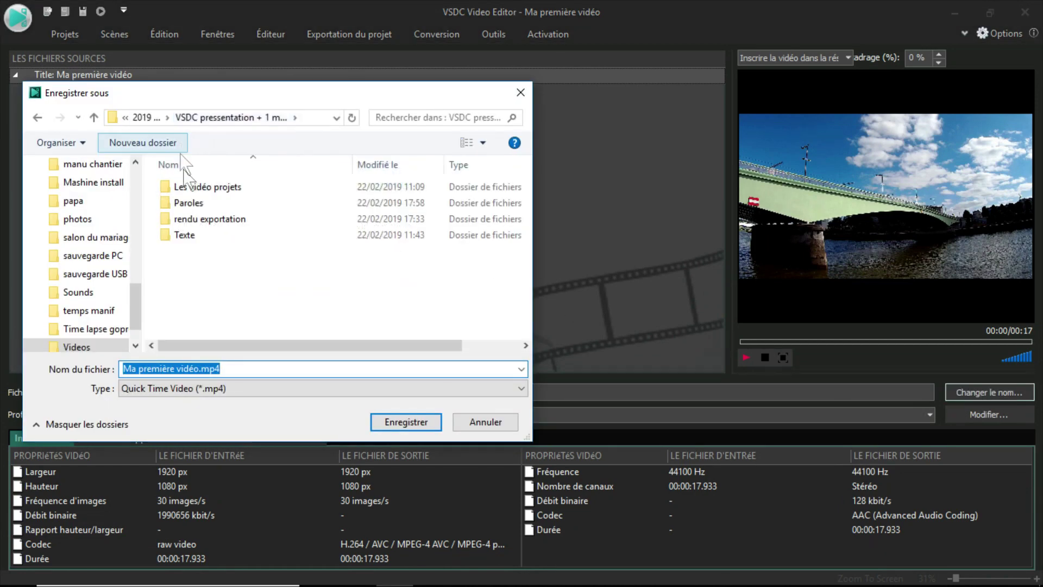
double_click(210, 219)
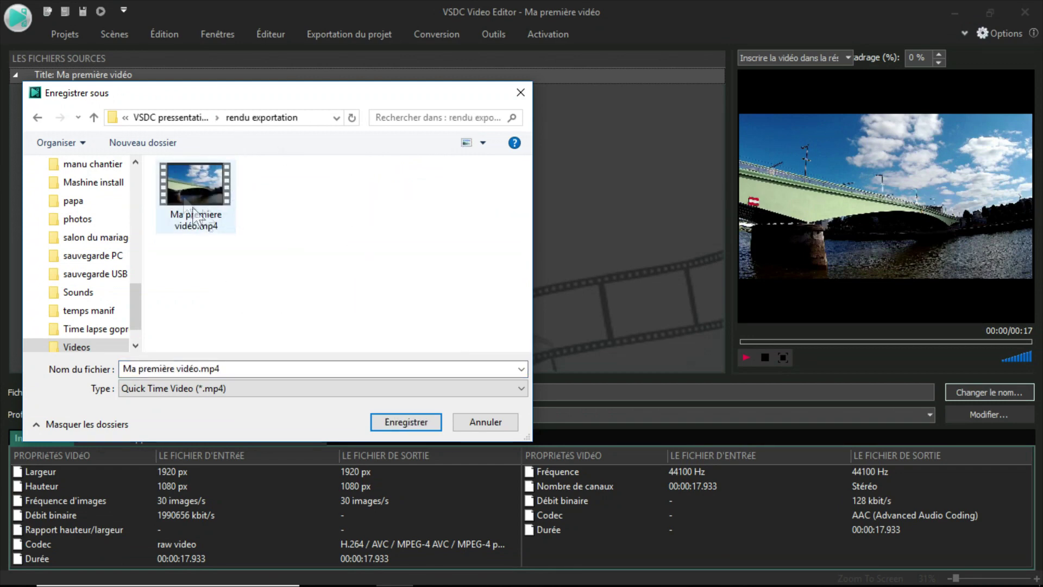
left_click(405, 422)
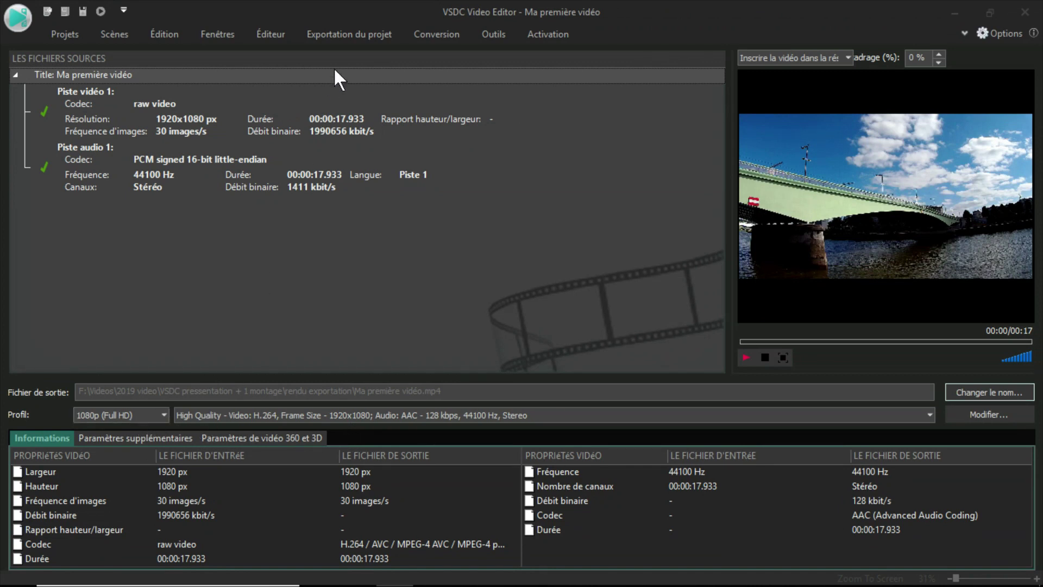
Try the Instagram export format for the project
left_click(352, 32)
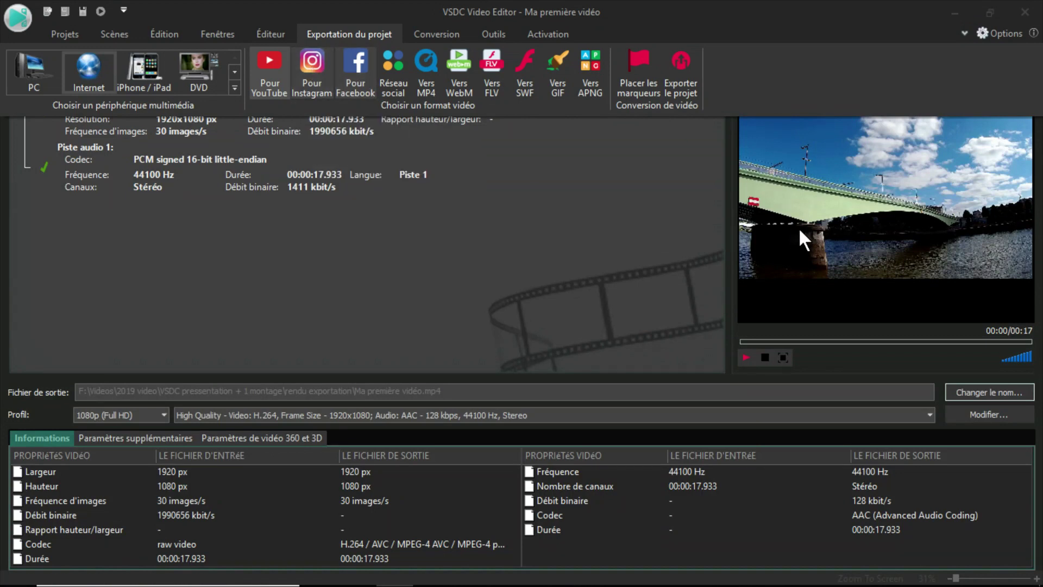
left_click(308, 64)
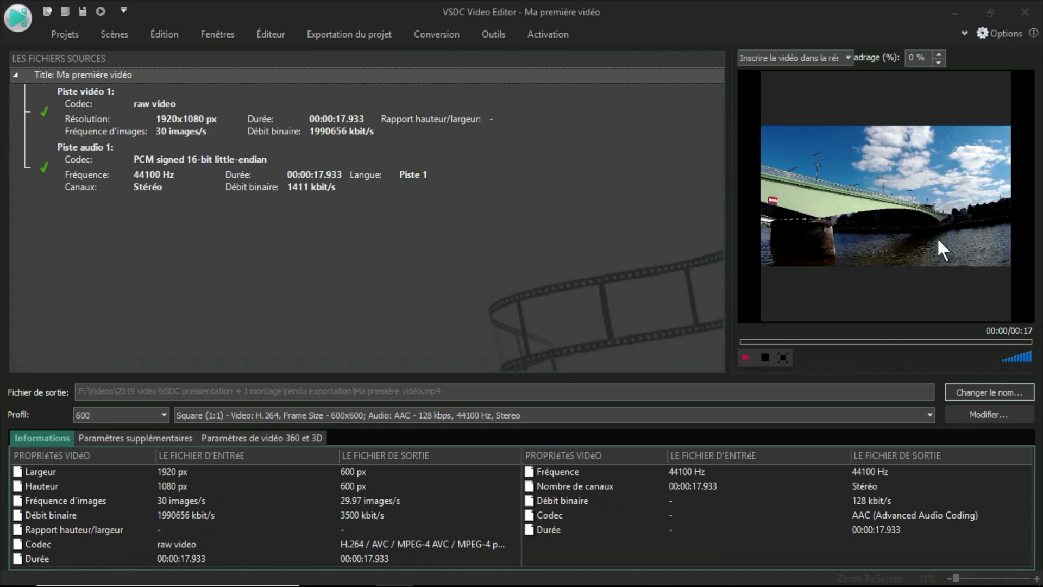
Export the project with the YouTube 1080p (Full HD) High Quality profile without premium features, and accept uploading the video to YouTube
left_click(336, 27)
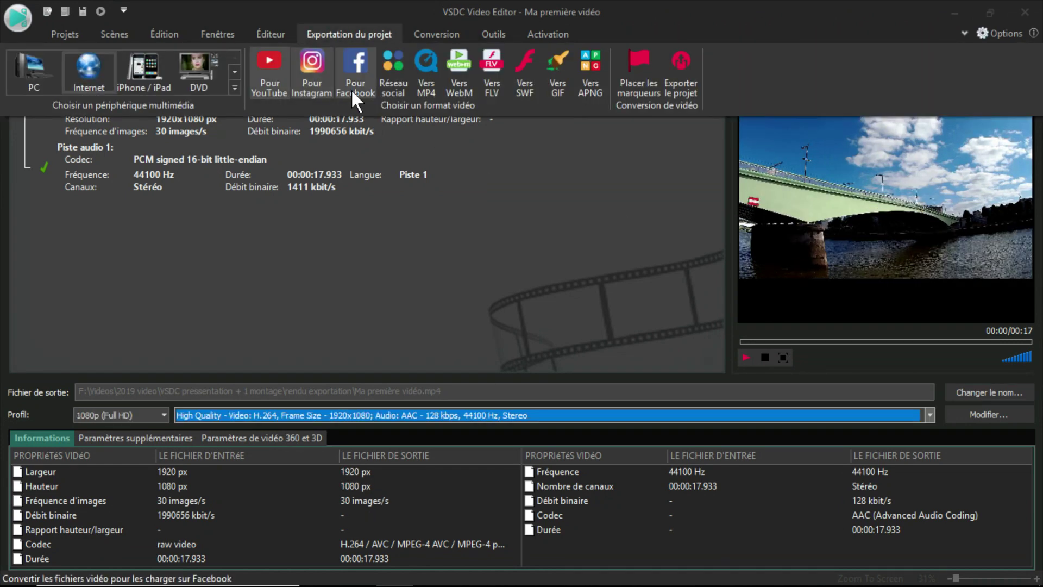
left_click(684, 81)
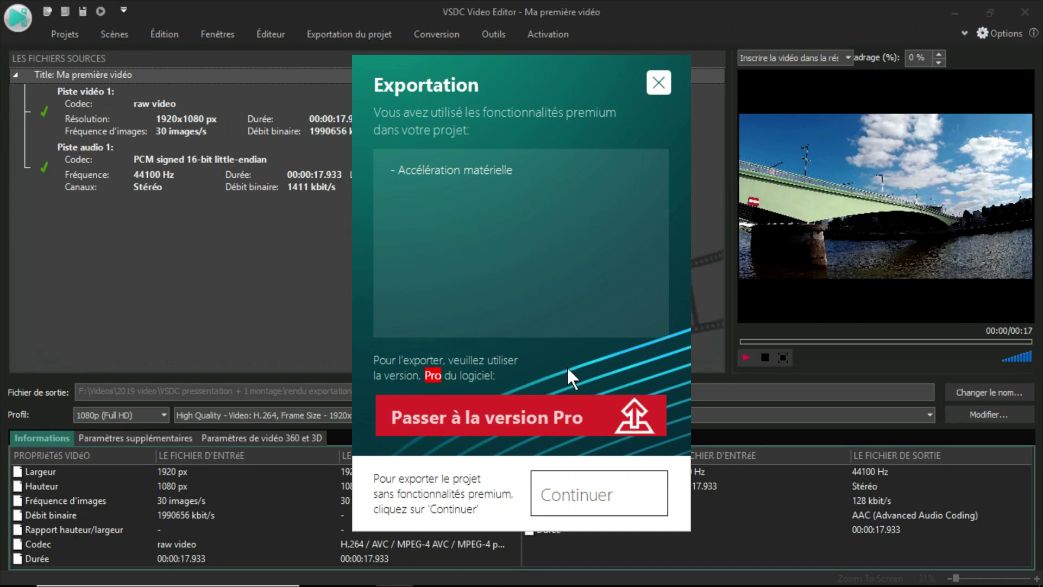
left_click(587, 502)
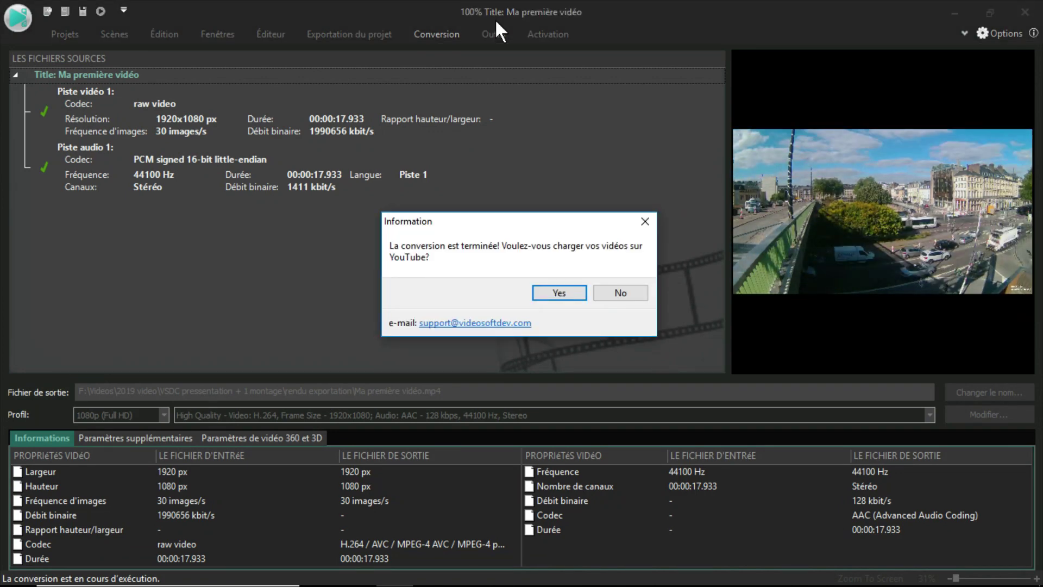
left_click(555, 293)
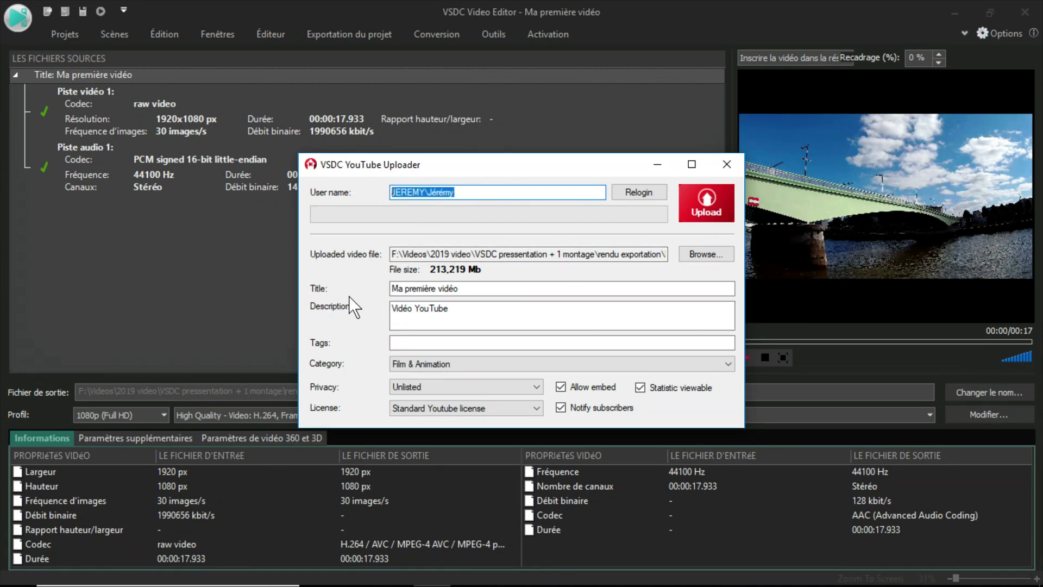
Set the upload title to "Ma première vidéo YouTube" and replace the description with text beginning "Ma p"
left_click(410, 289)
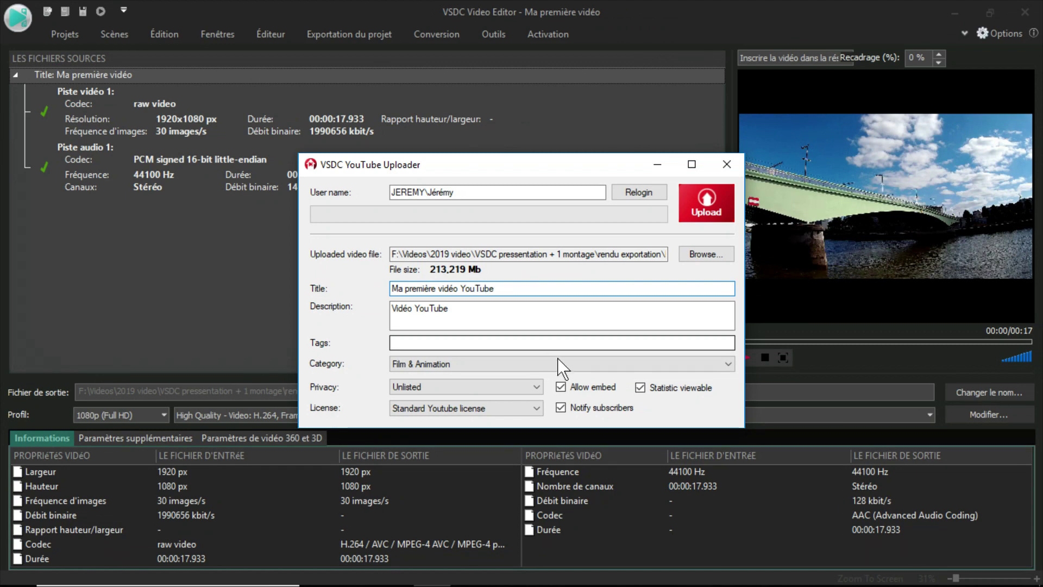
left_click_drag(456, 308, 240, 308)
key("BackSpace")
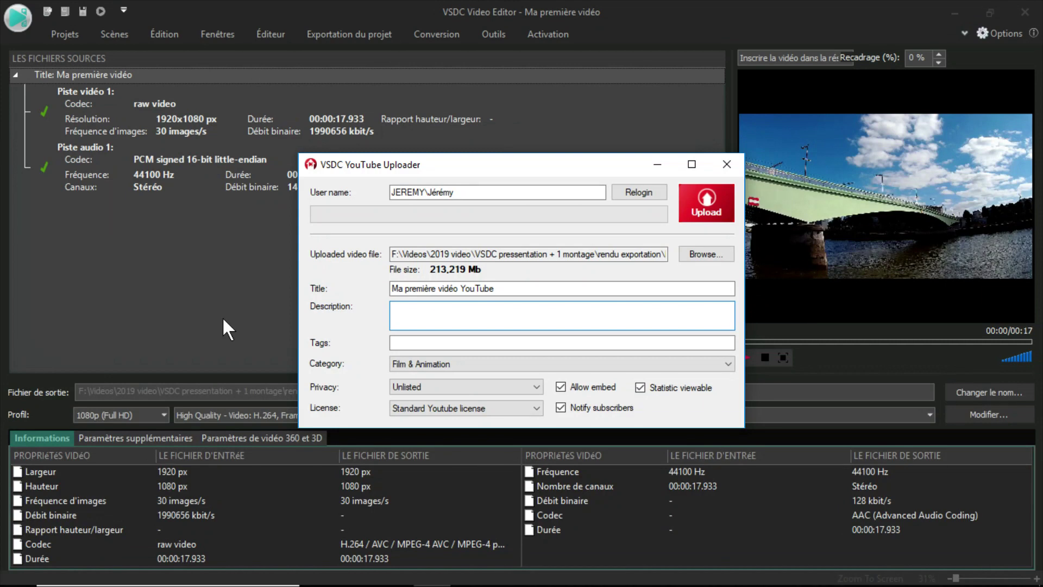
type("Ma p")
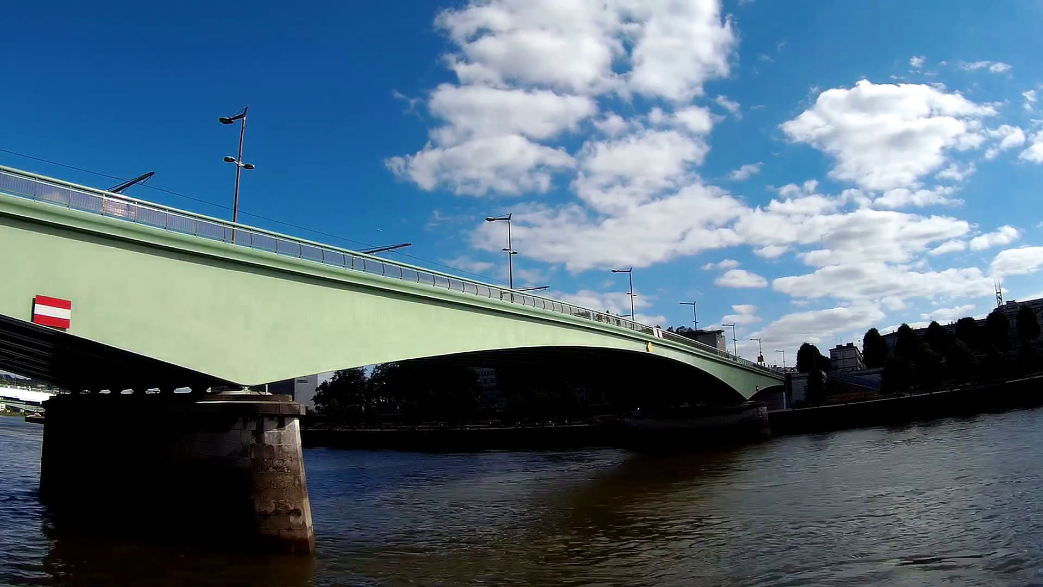